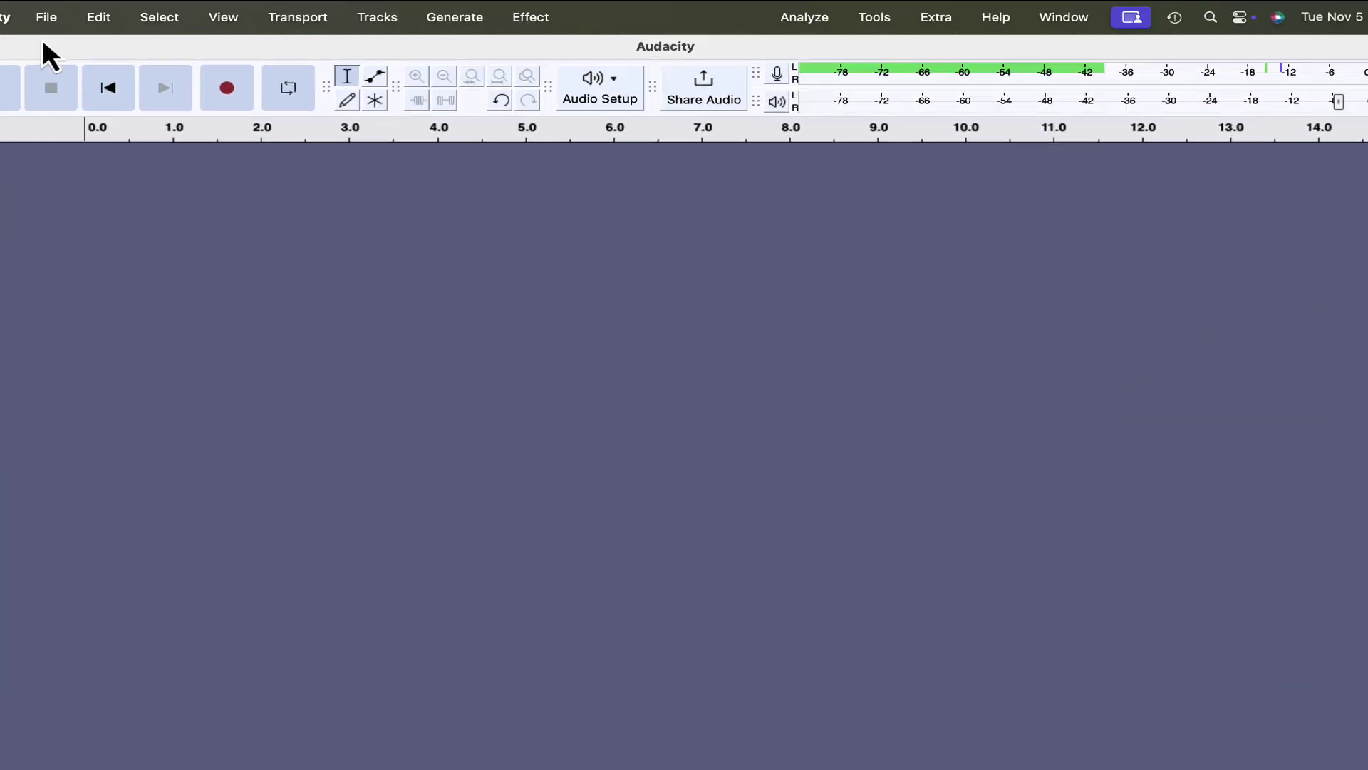
Look over the audio device options, then dismiss them
{"action": "left_click", "coordinate": [533, 111]}
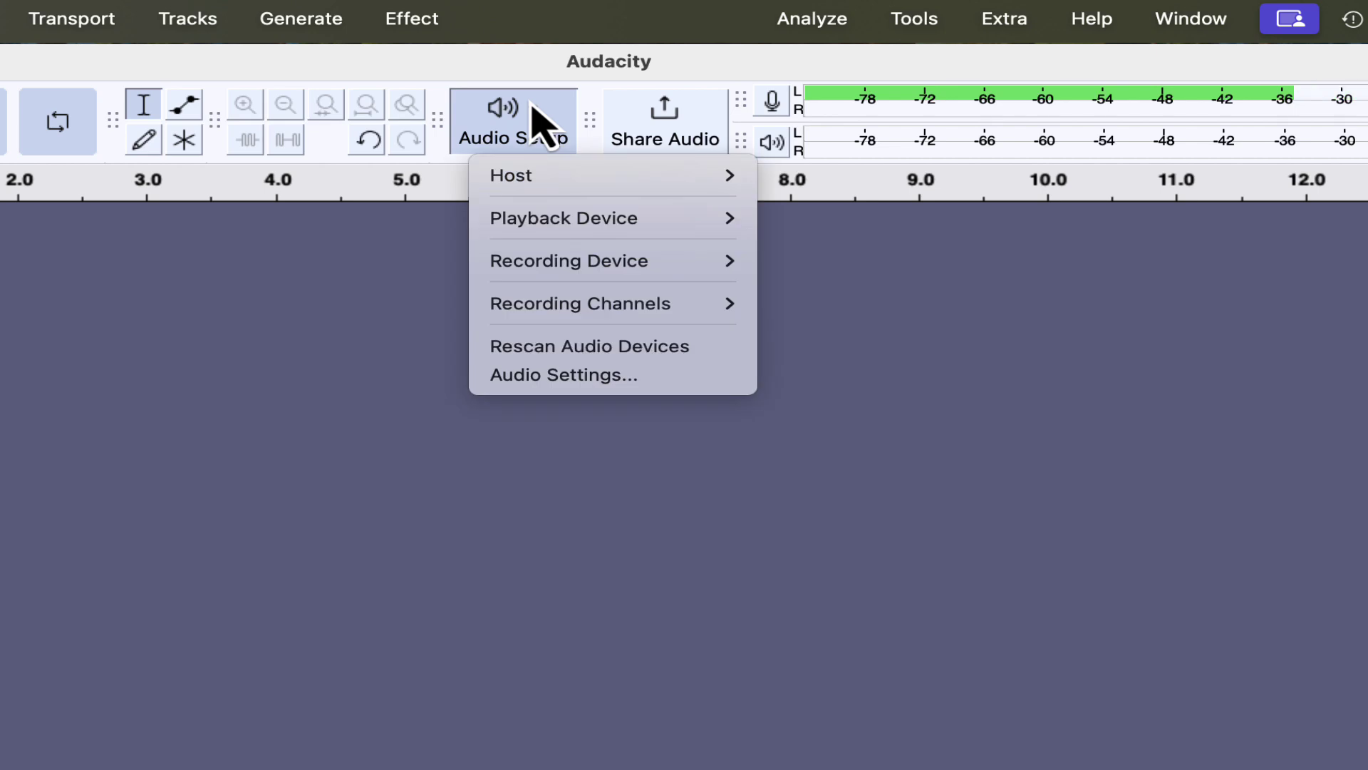
{"action": "mouse_move", "coordinate": [586, 275]}
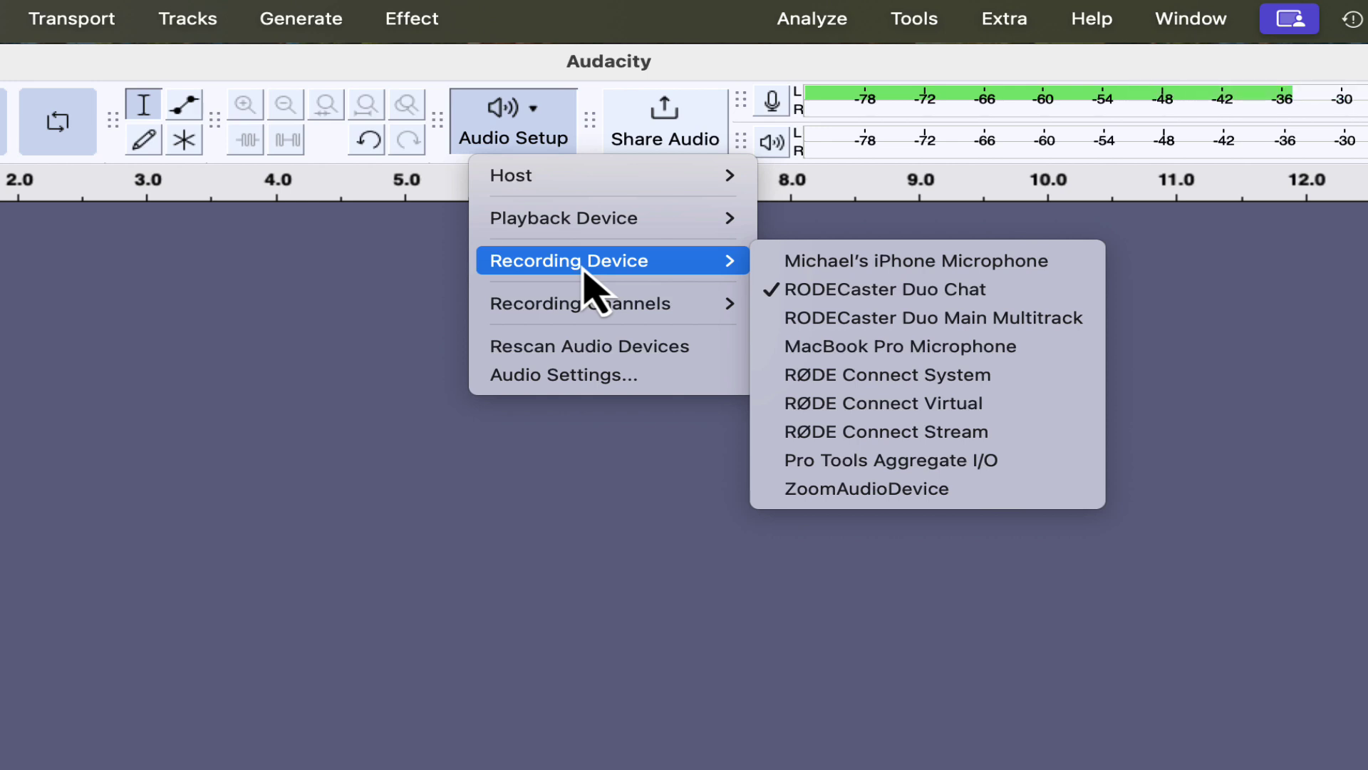
{"action": "left_click", "coordinate": [376, 295]}
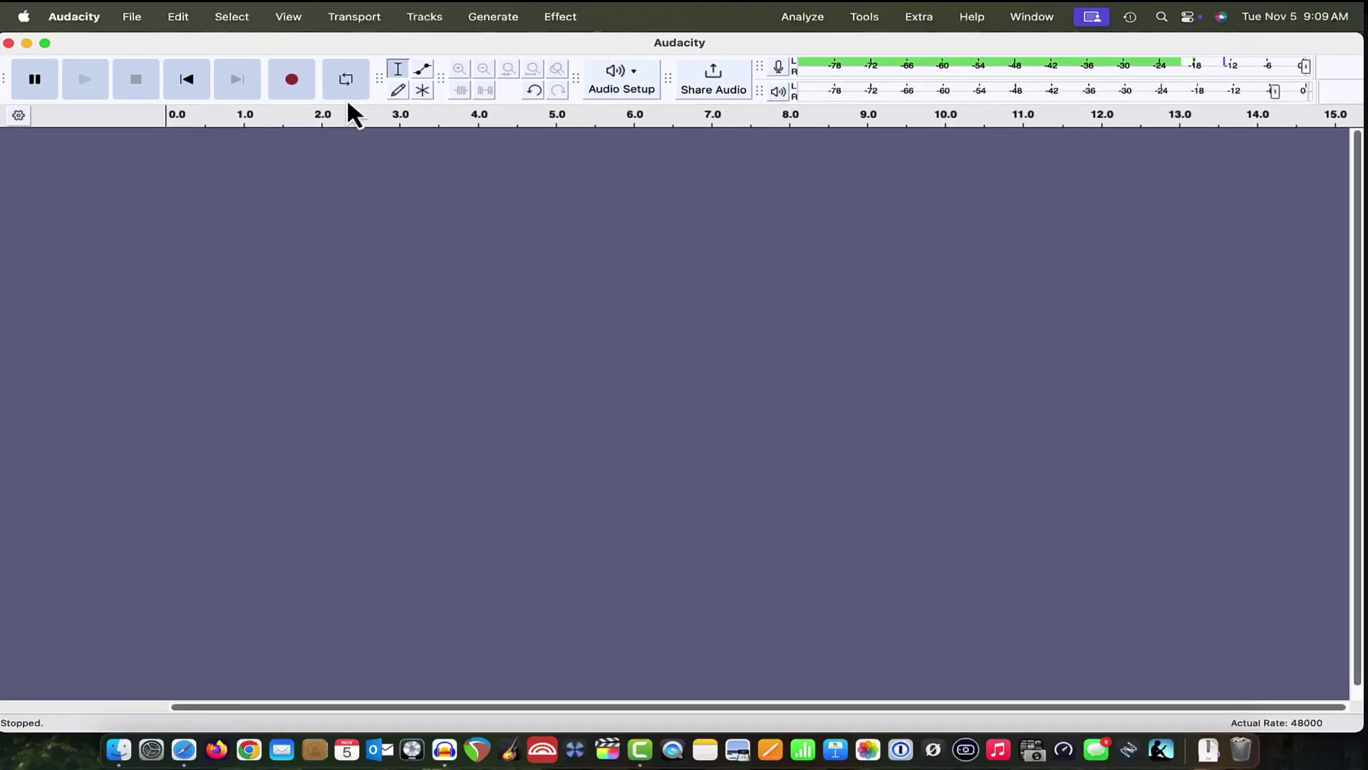
Record a roughly 13-second voice clip onto Audio 1 and return to the start
{"action": "left_click", "coordinate": [295, 77]}
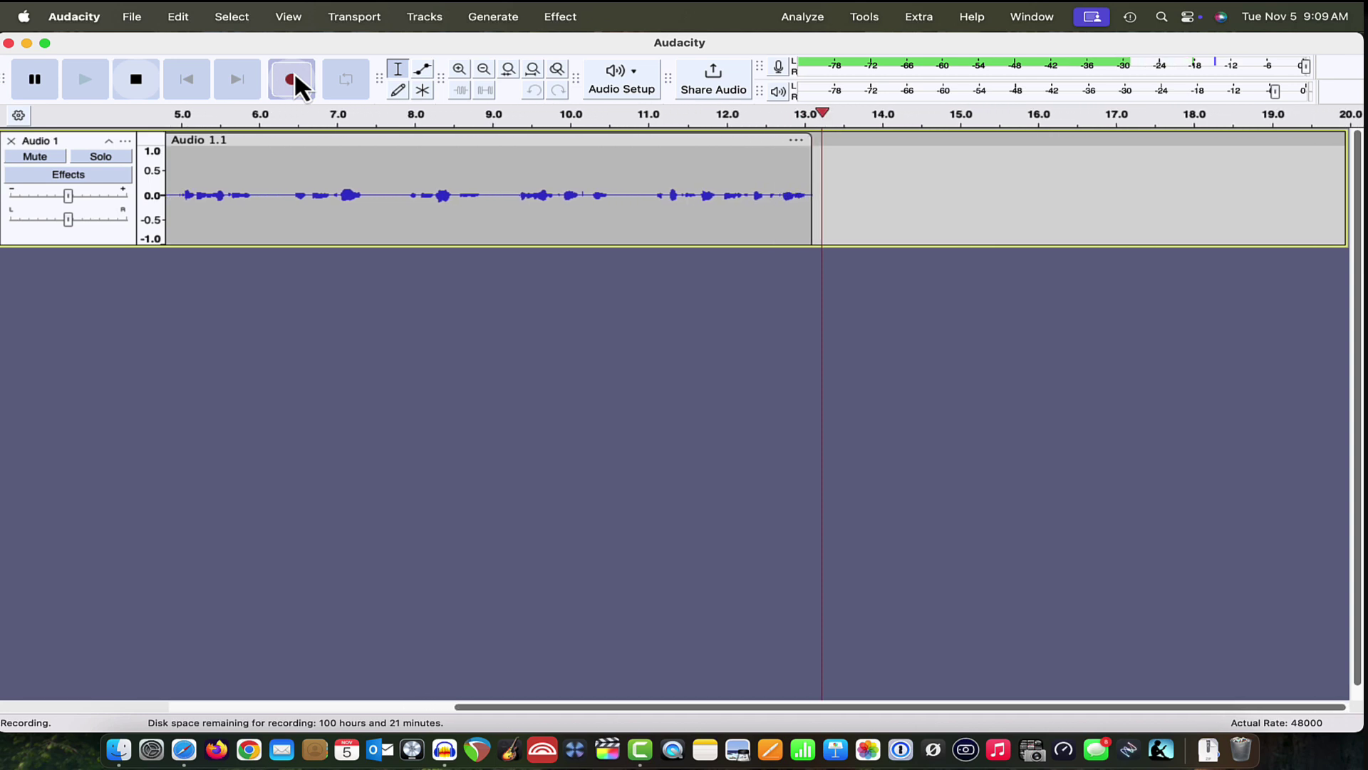
{"action": "key", "text": "space"}
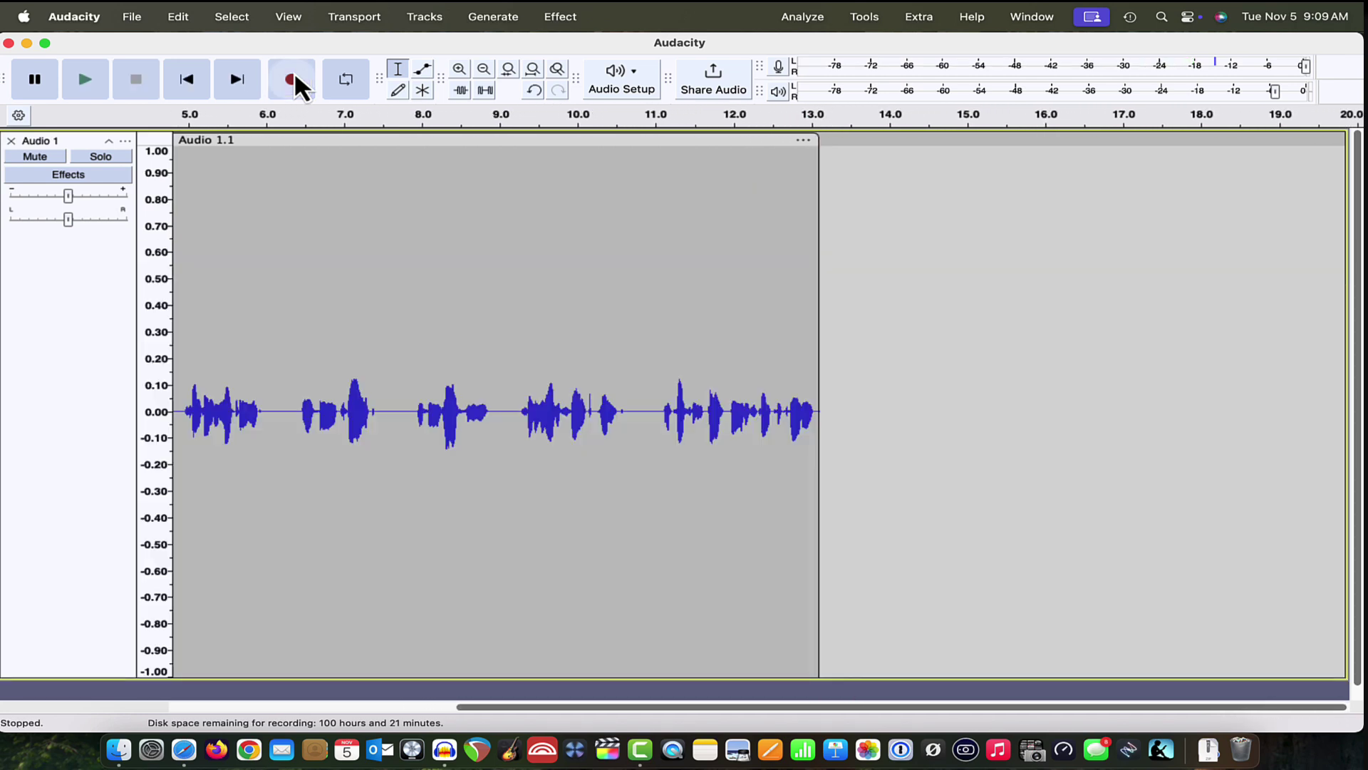
{"action": "left_click", "coordinate": [190, 71]}
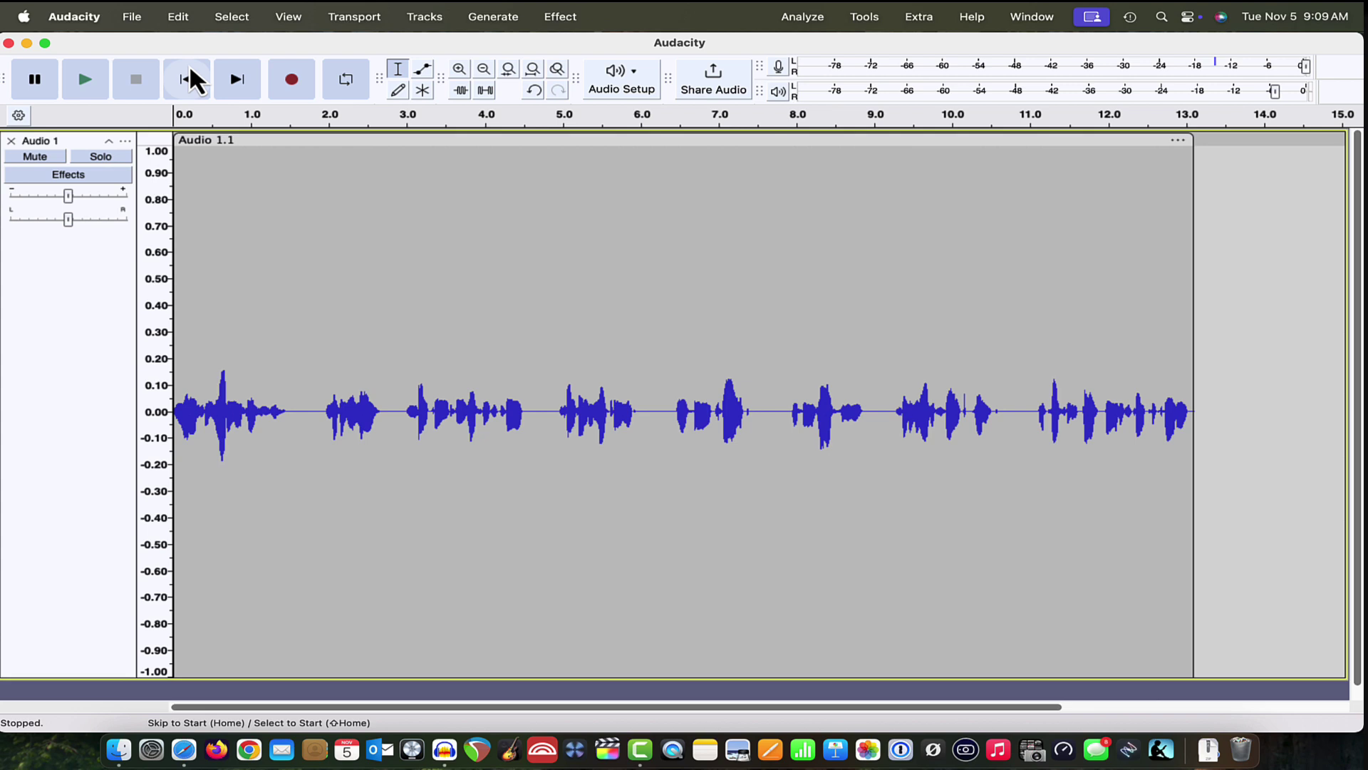
Select Audio 1 and show its track menu's Format and Rate submenus
{"action": "left_click", "coordinate": [190, 71]}
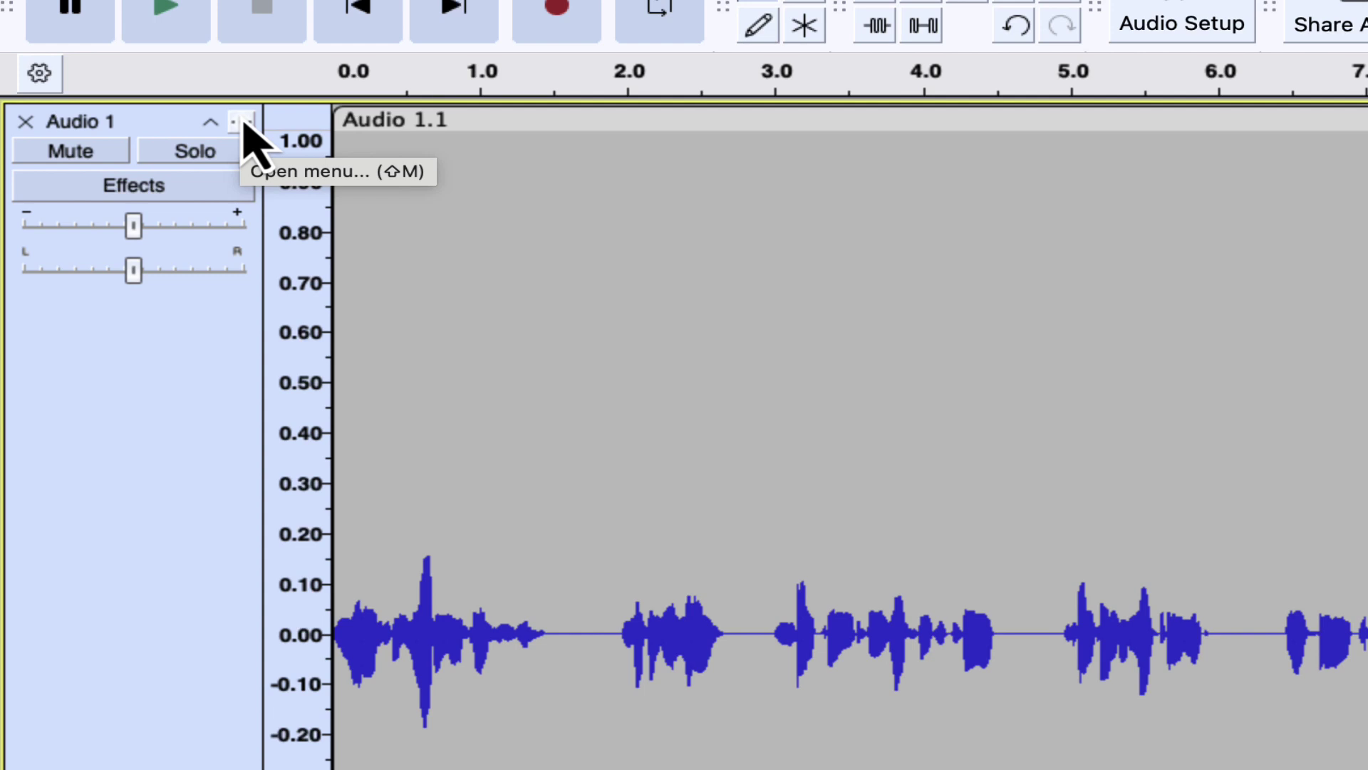
{"action": "left_click", "coordinate": [243, 122]}
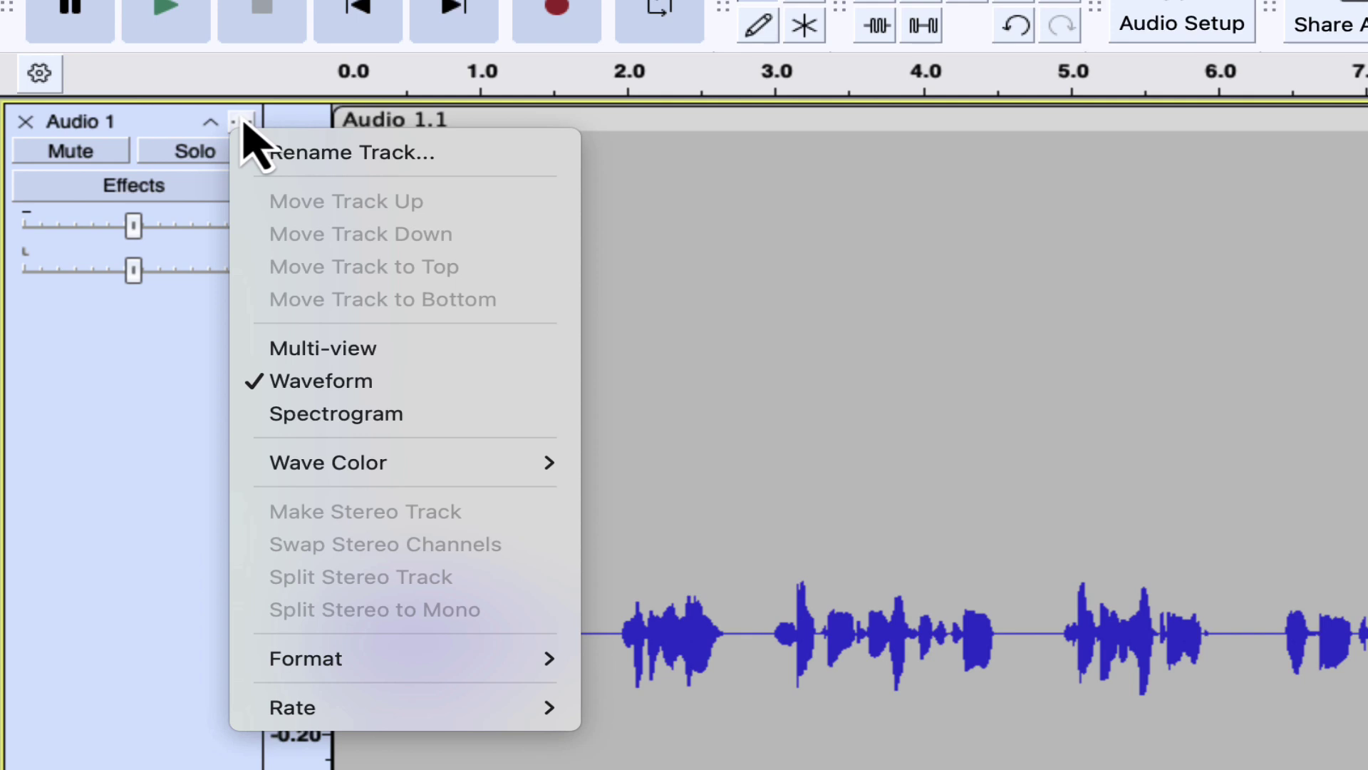
{"action": "mouse_move", "coordinate": [326, 662]}
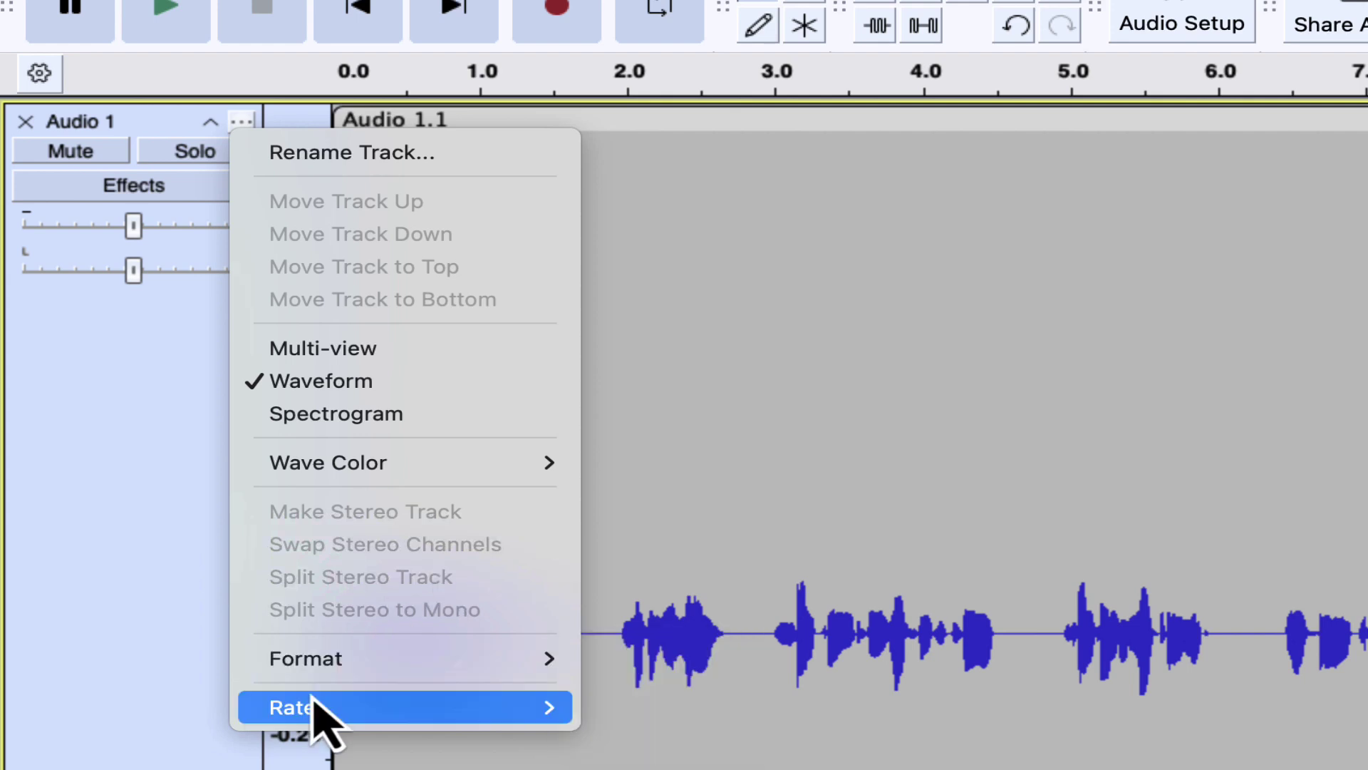
{"action": "mouse_move", "coordinate": [321, 706]}
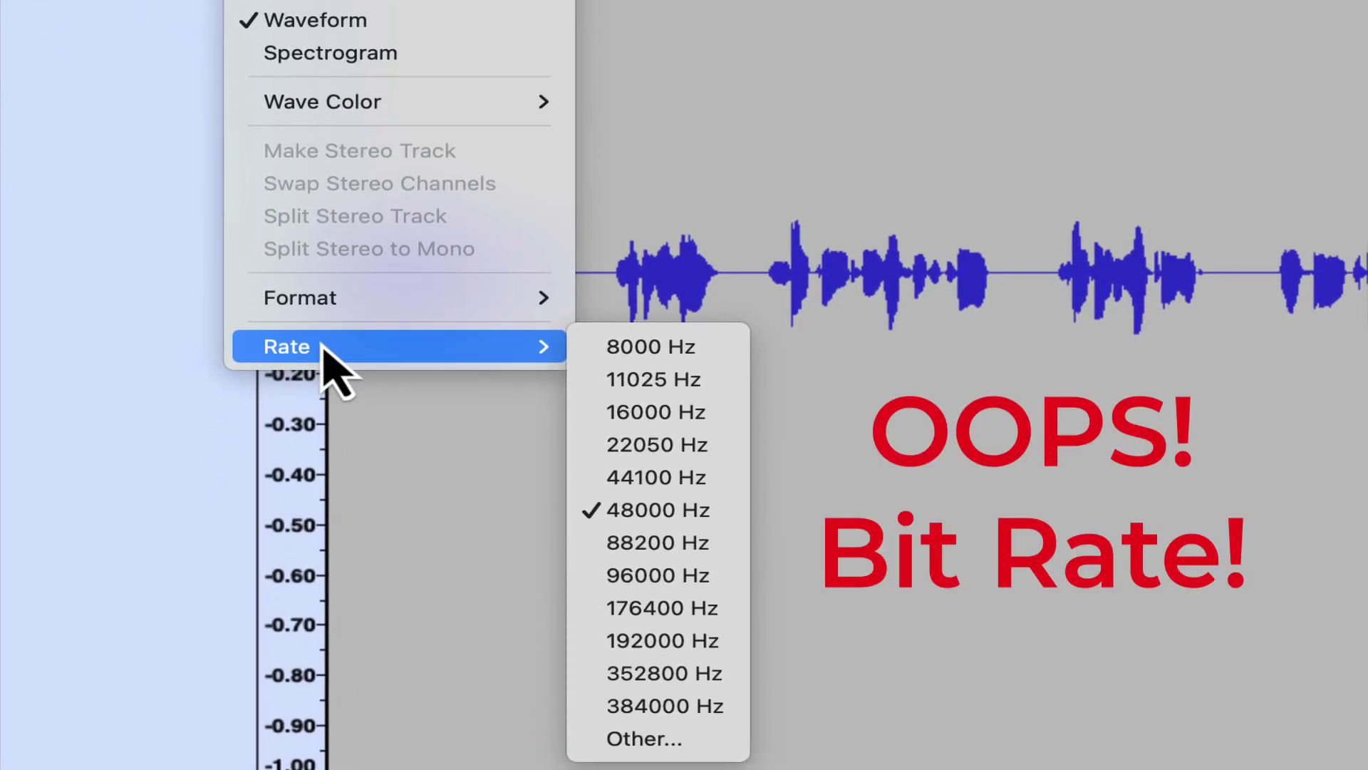
{"action": "mouse_move", "coordinate": [332, 299]}
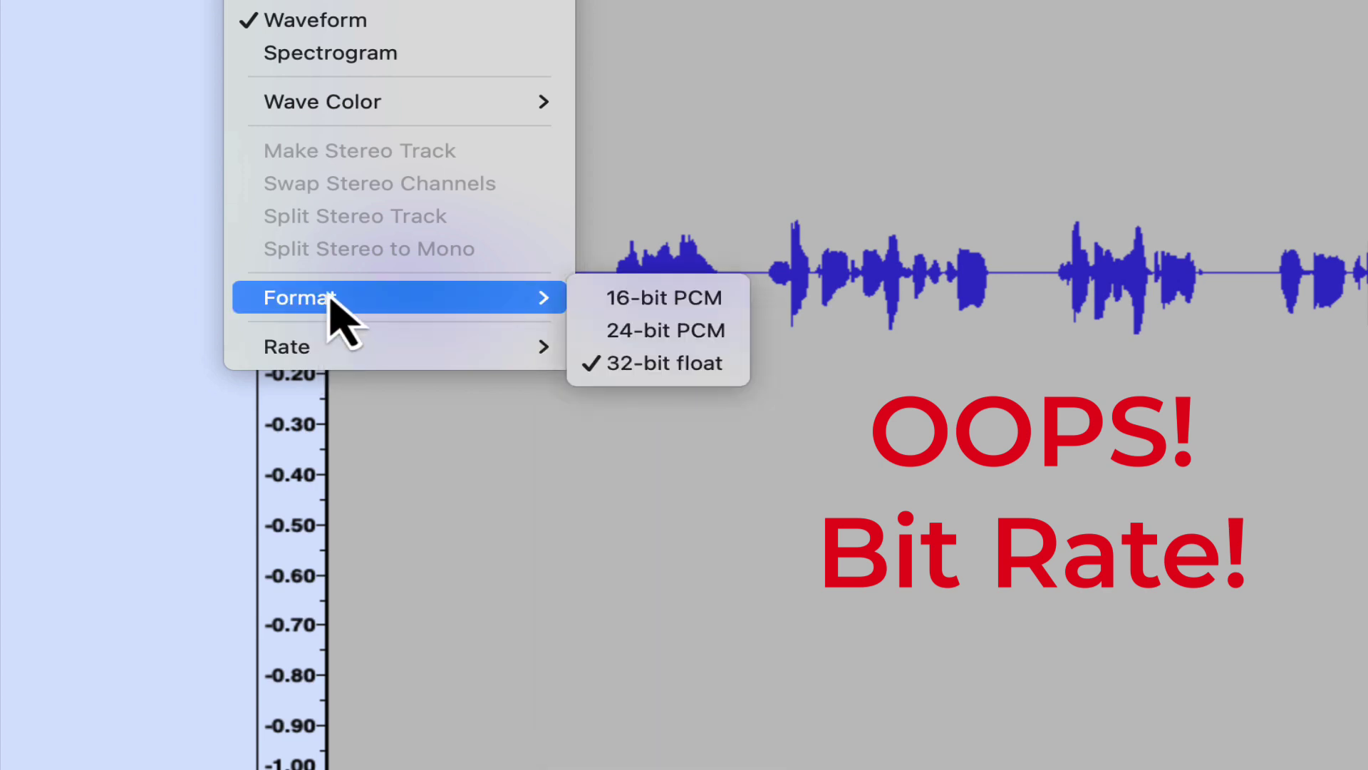
{"action": "mouse_move", "coordinate": [339, 104]}
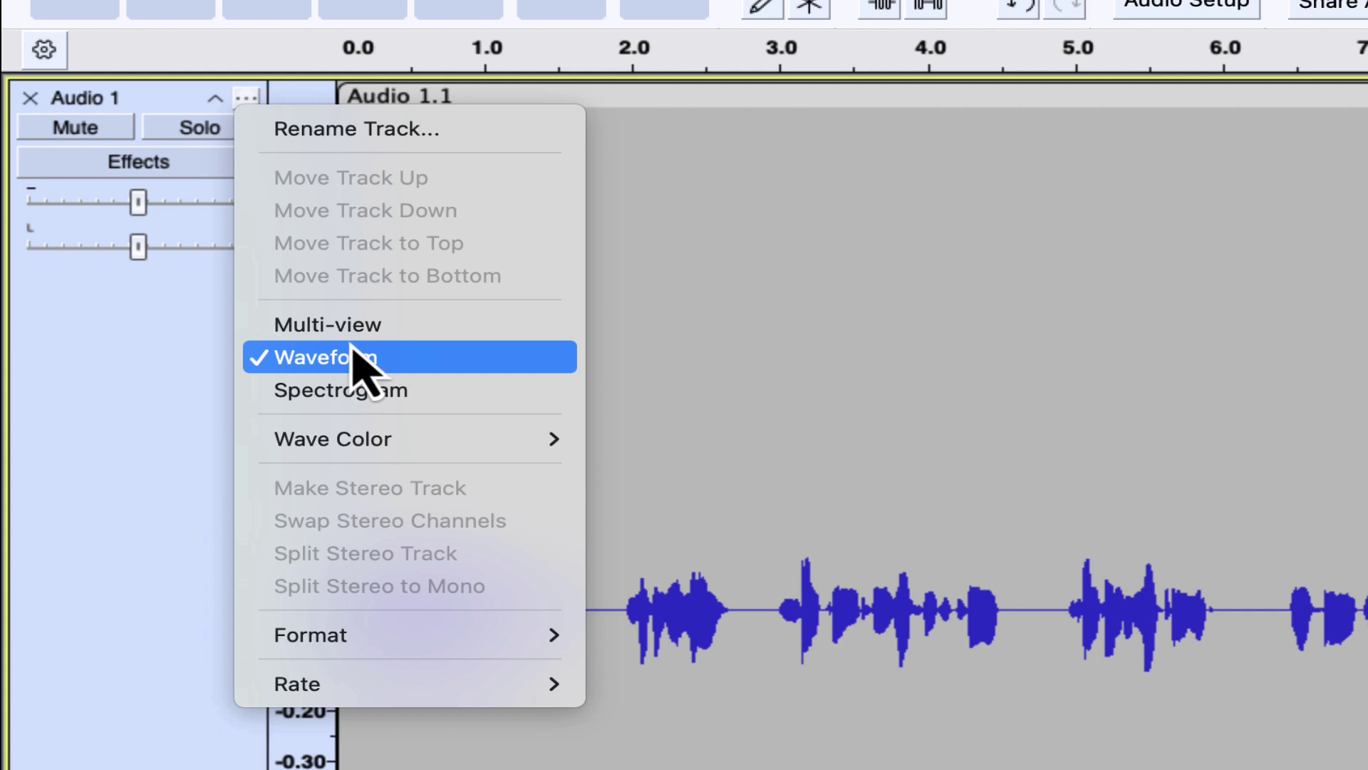
Close the track menu, reselect Audio 1, and show the Timeline Options with looping settings
{"action": "left_click", "coordinate": [144, 286]}
{"action": "left_click", "coordinate": [145, 286]}
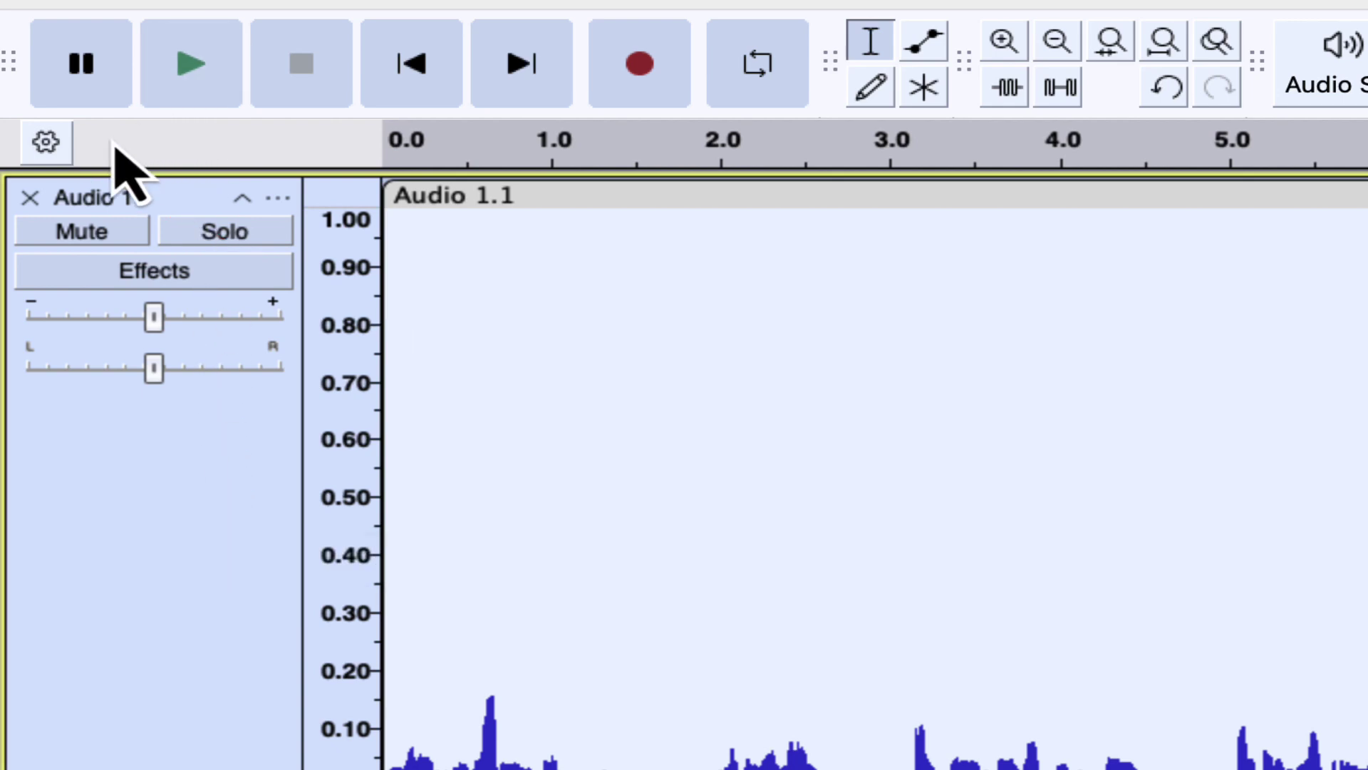
{"action": "left_click", "coordinate": [47, 143]}
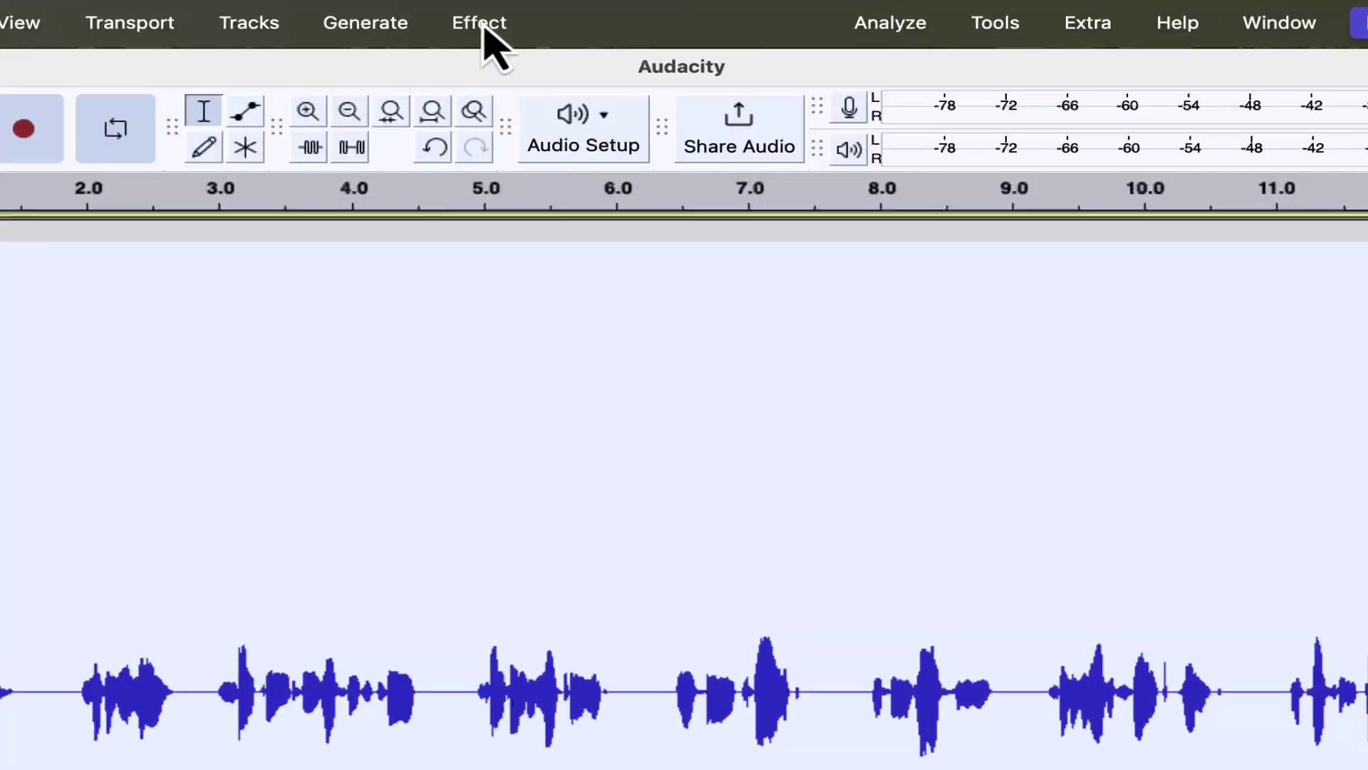
{"action": "left_click", "coordinate": [483, 25]}
{"action": "mouse_move", "coordinate": [558, 246]}
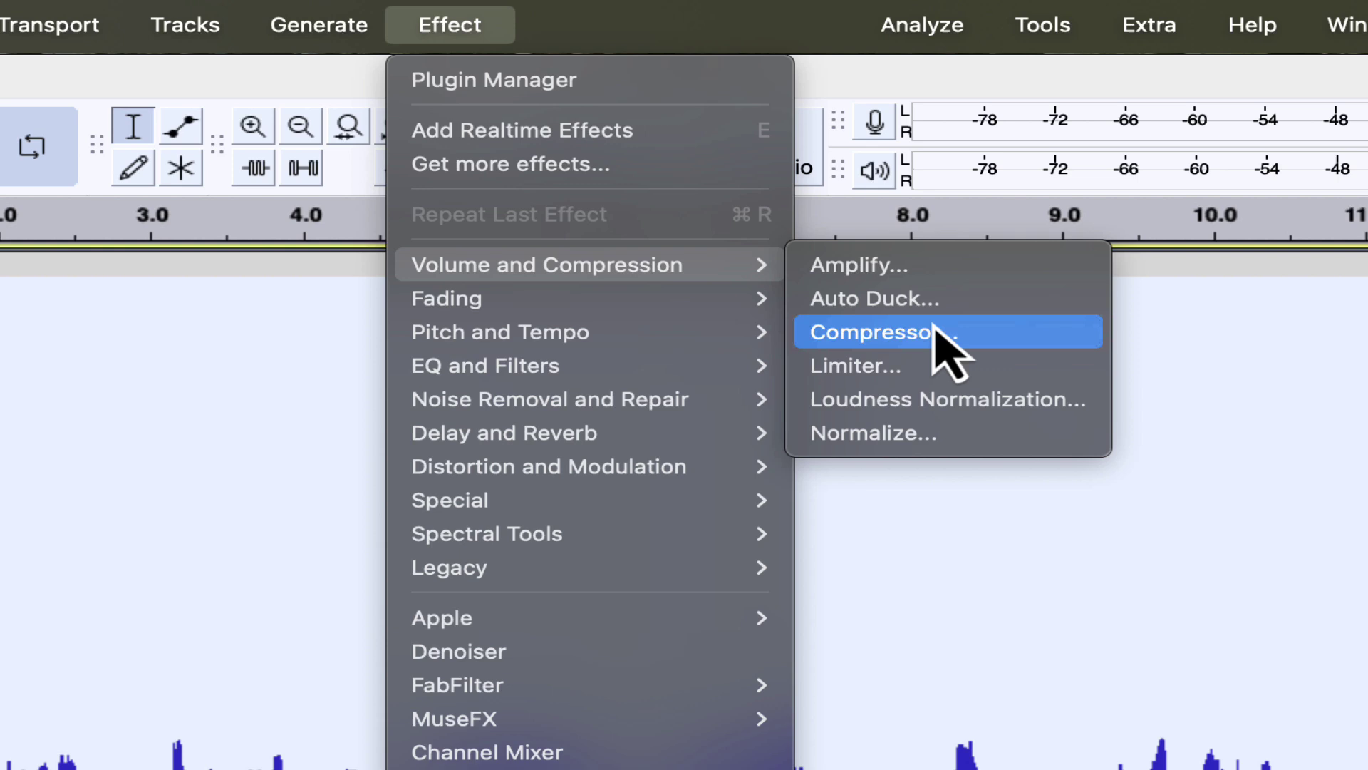
{"action": "left_click", "coordinate": [867, 367]}
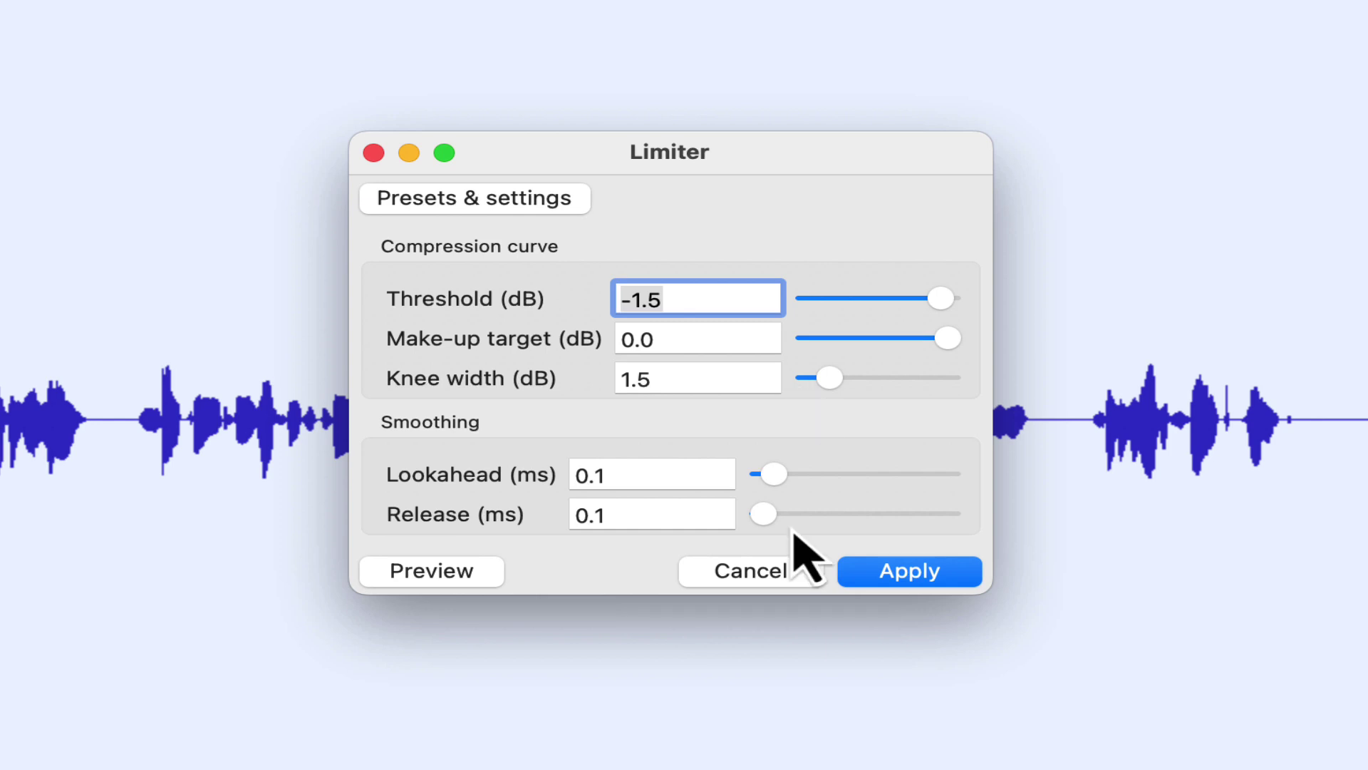
{"action": "left_click", "coordinate": [748, 570]}
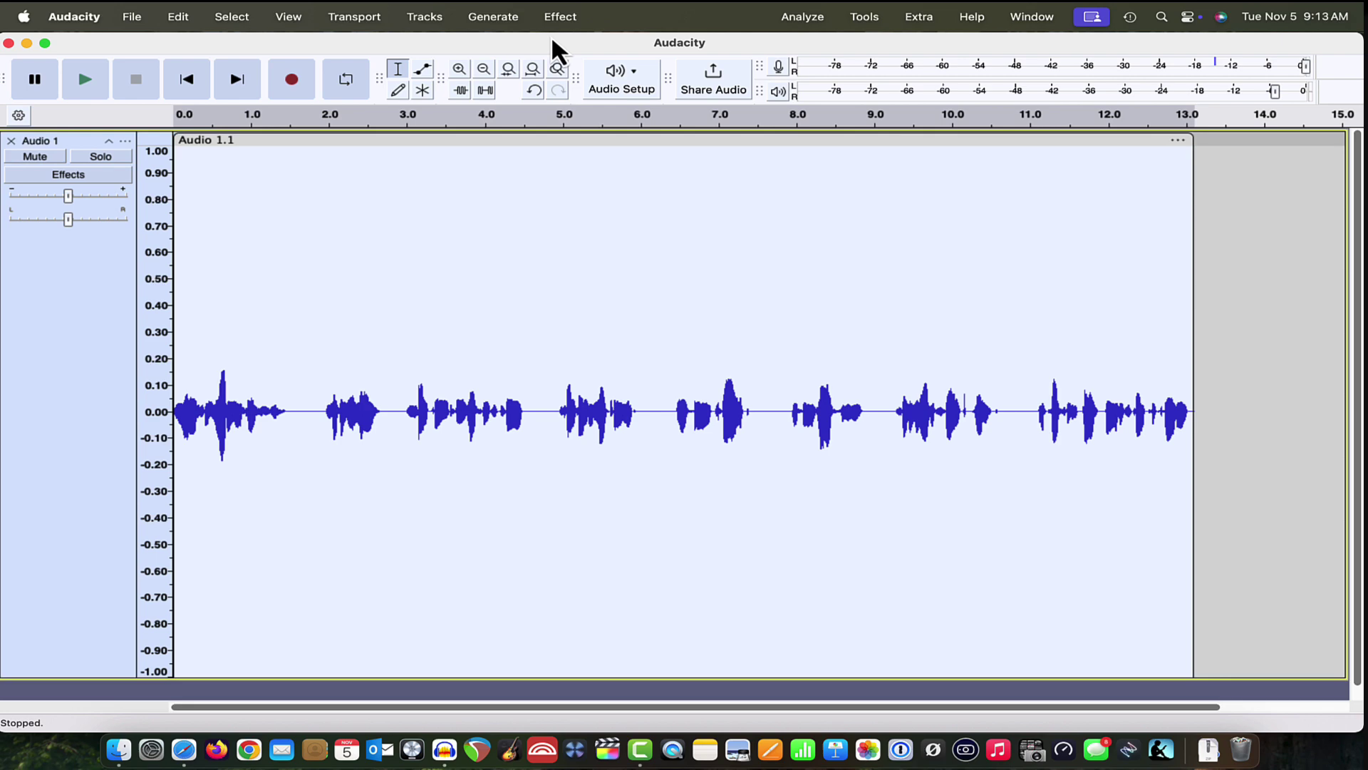
Review the Compressor under Effect > Volume and Compression, then cancel it unapplied
{"action": "left_click", "coordinate": [560, 18]}
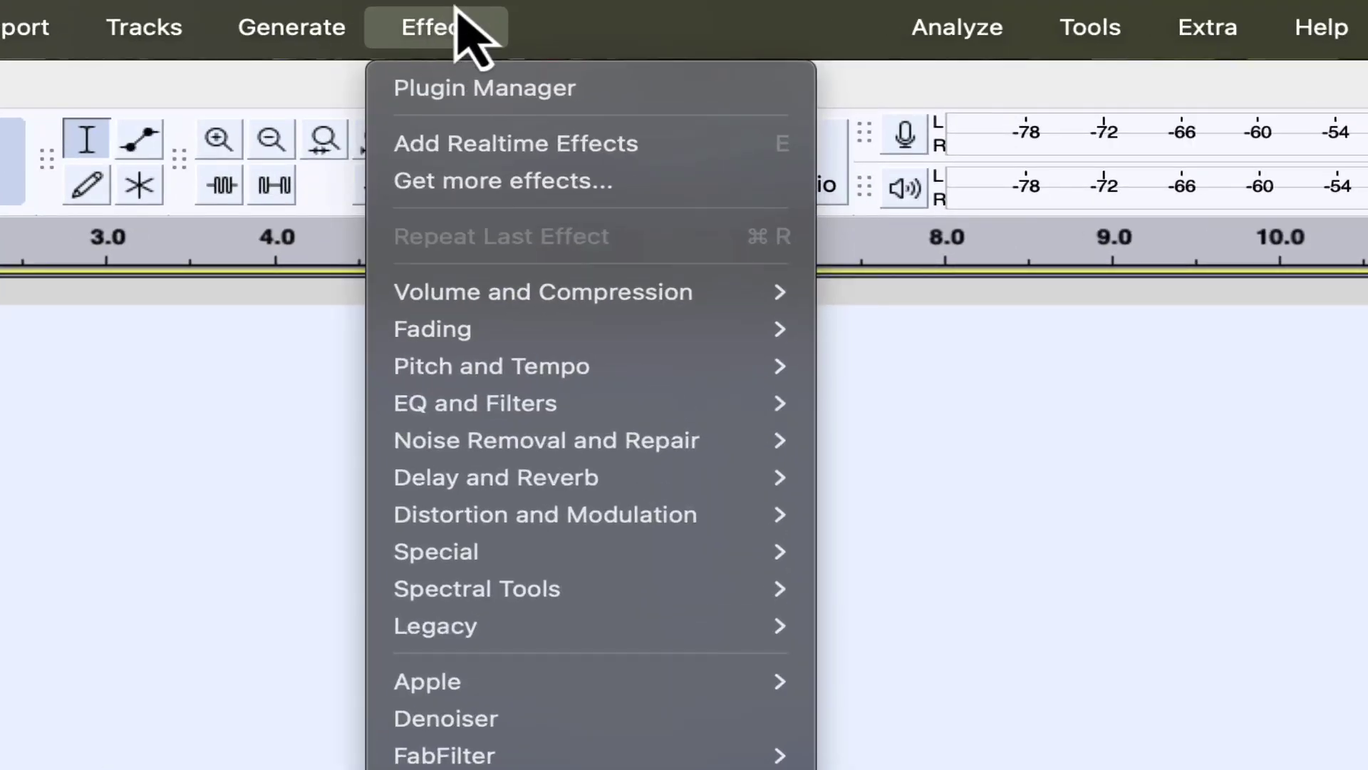
{"action": "mouse_move", "coordinate": [501, 296]}
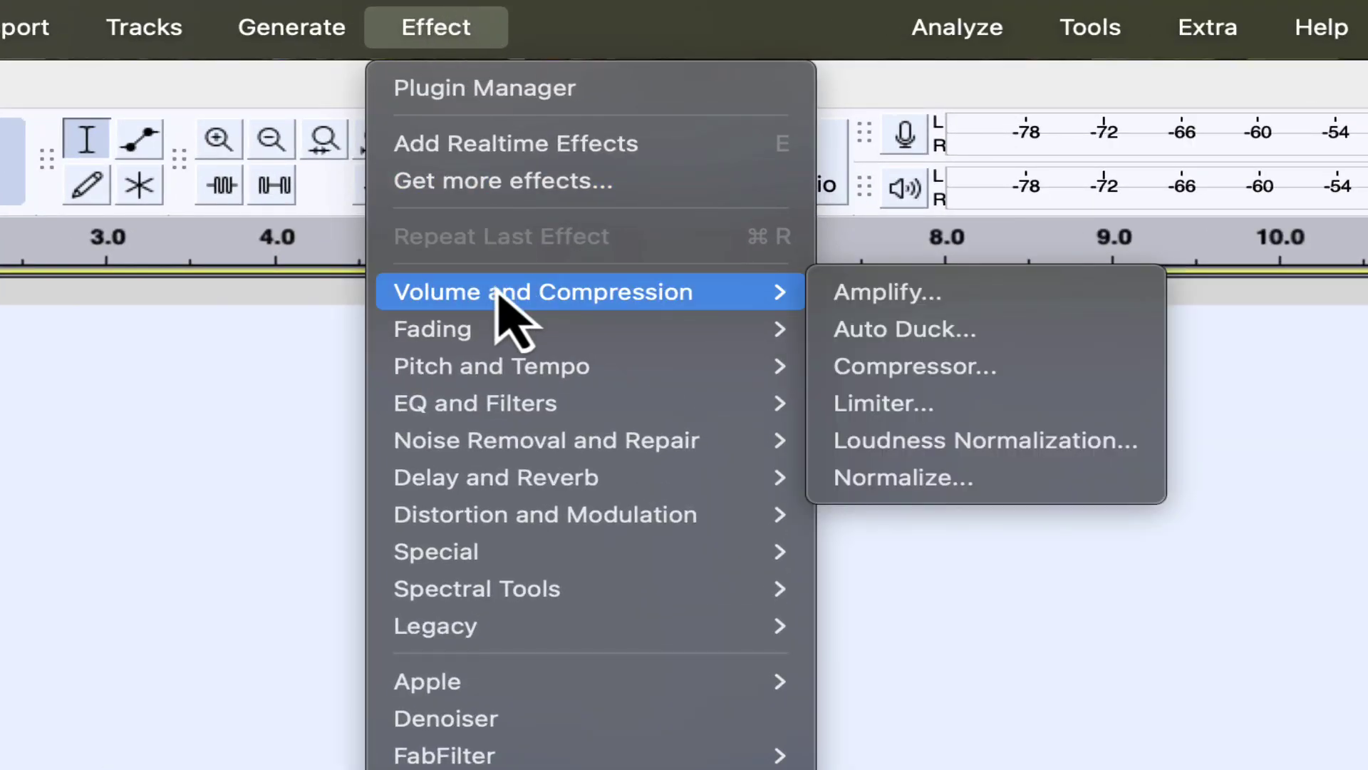
{"action": "left_click", "coordinate": [915, 367]}
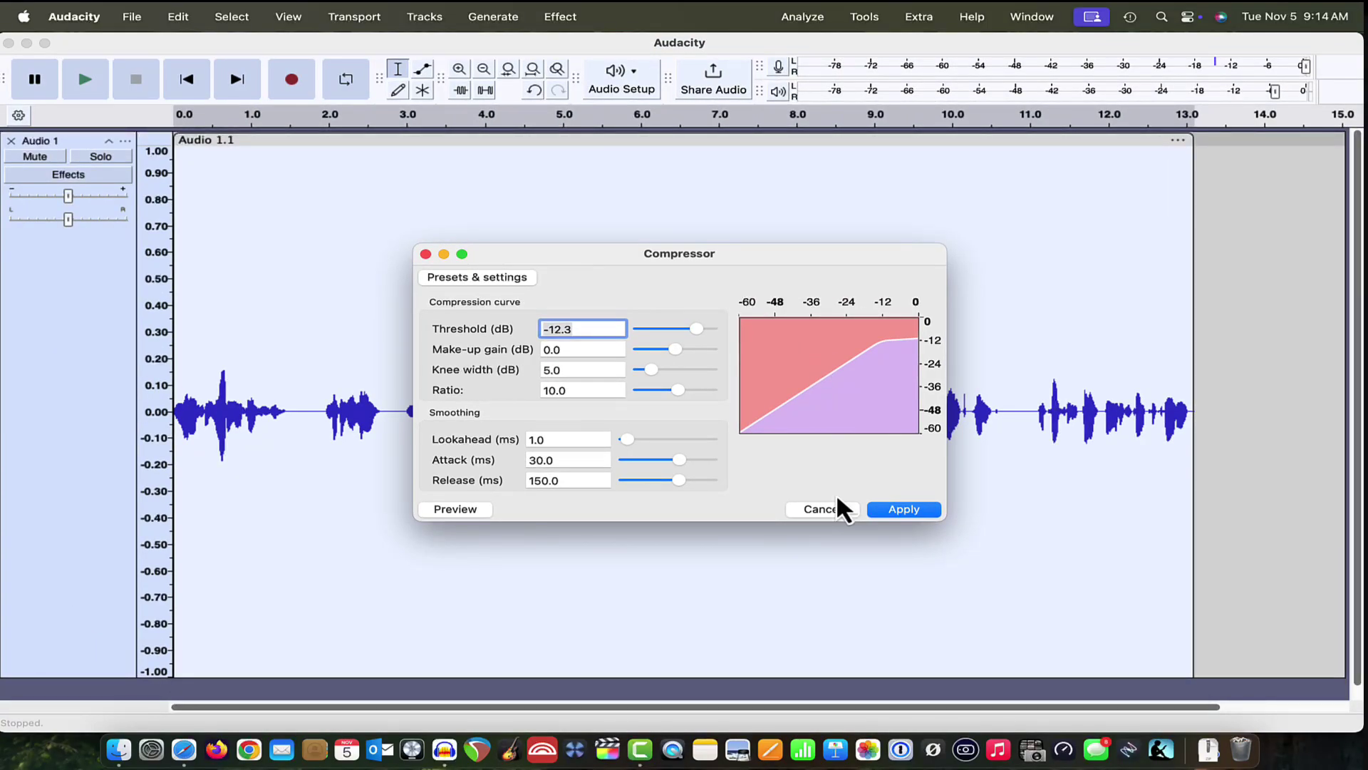
{"action": "left_click", "coordinate": [823, 509]}
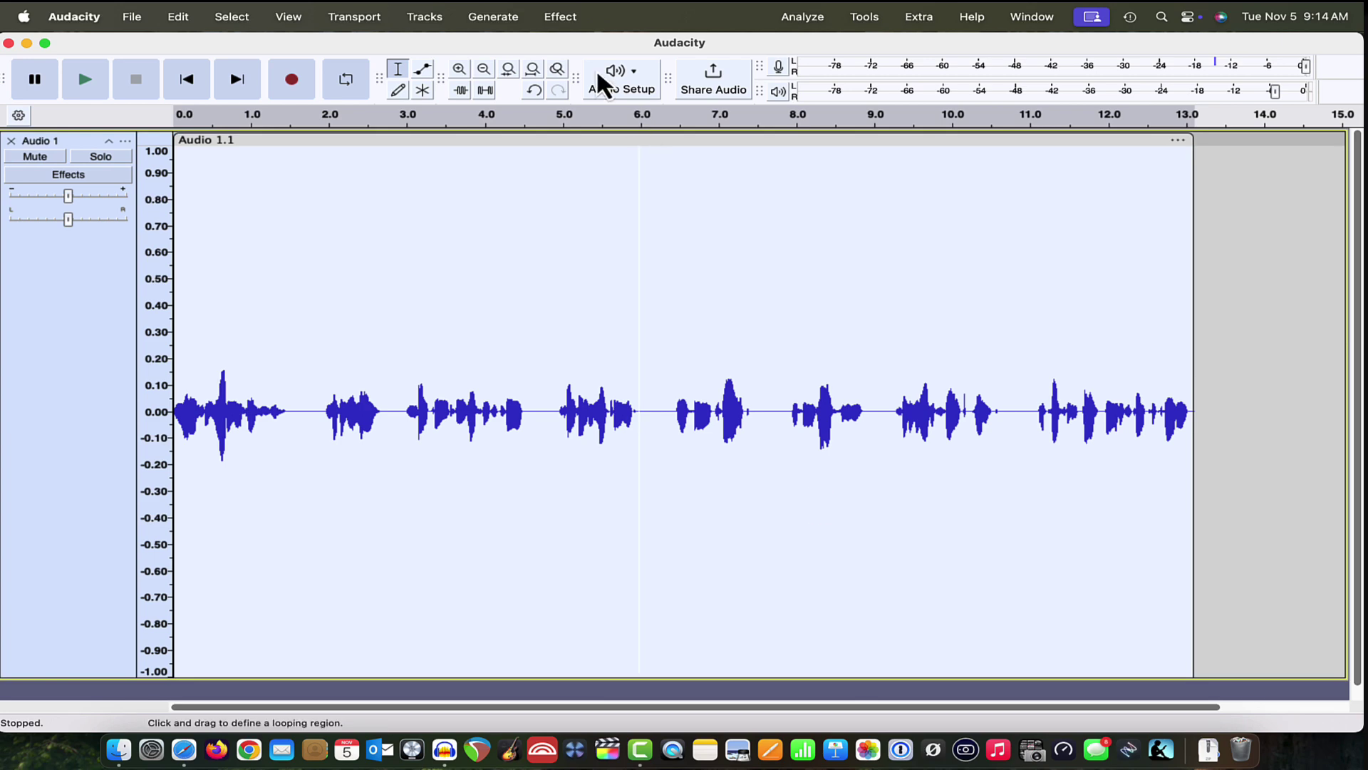
Review the Legacy Compressor's −12 dB threshold and 2:1 ratio, then cancel it
{"action": "left_click", "coordinate": [560, 16]}
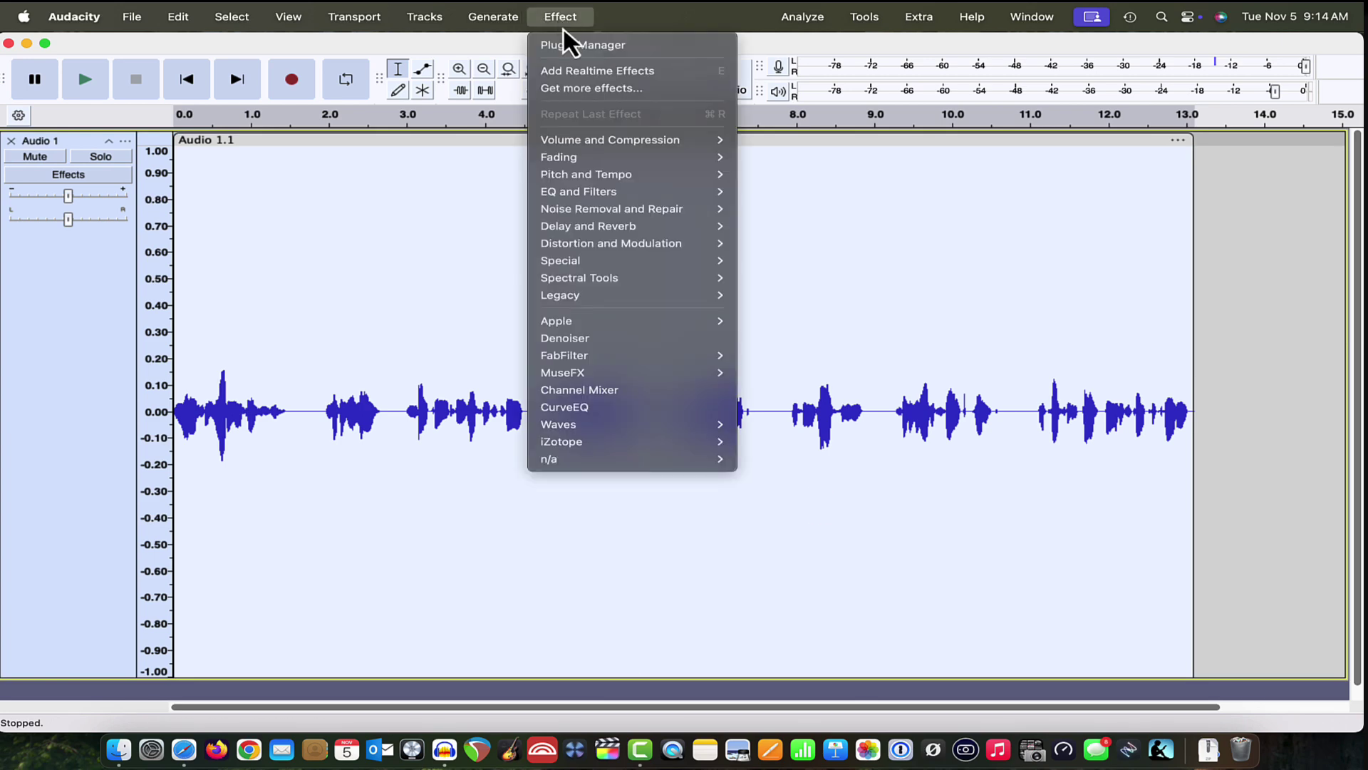
{"action": "mouse_move", "coordinate": [578, 289]}
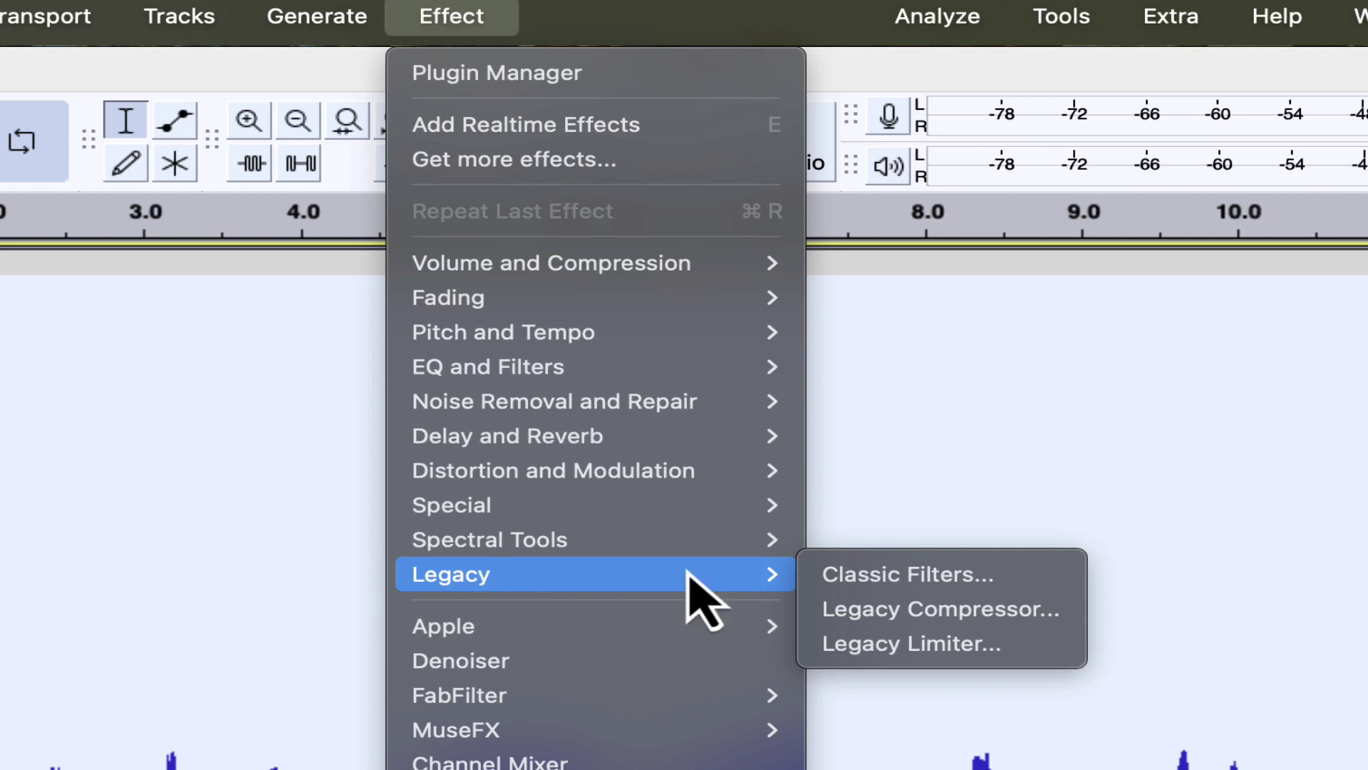
{"action": "left_click", "coordinate": [950, 609]}
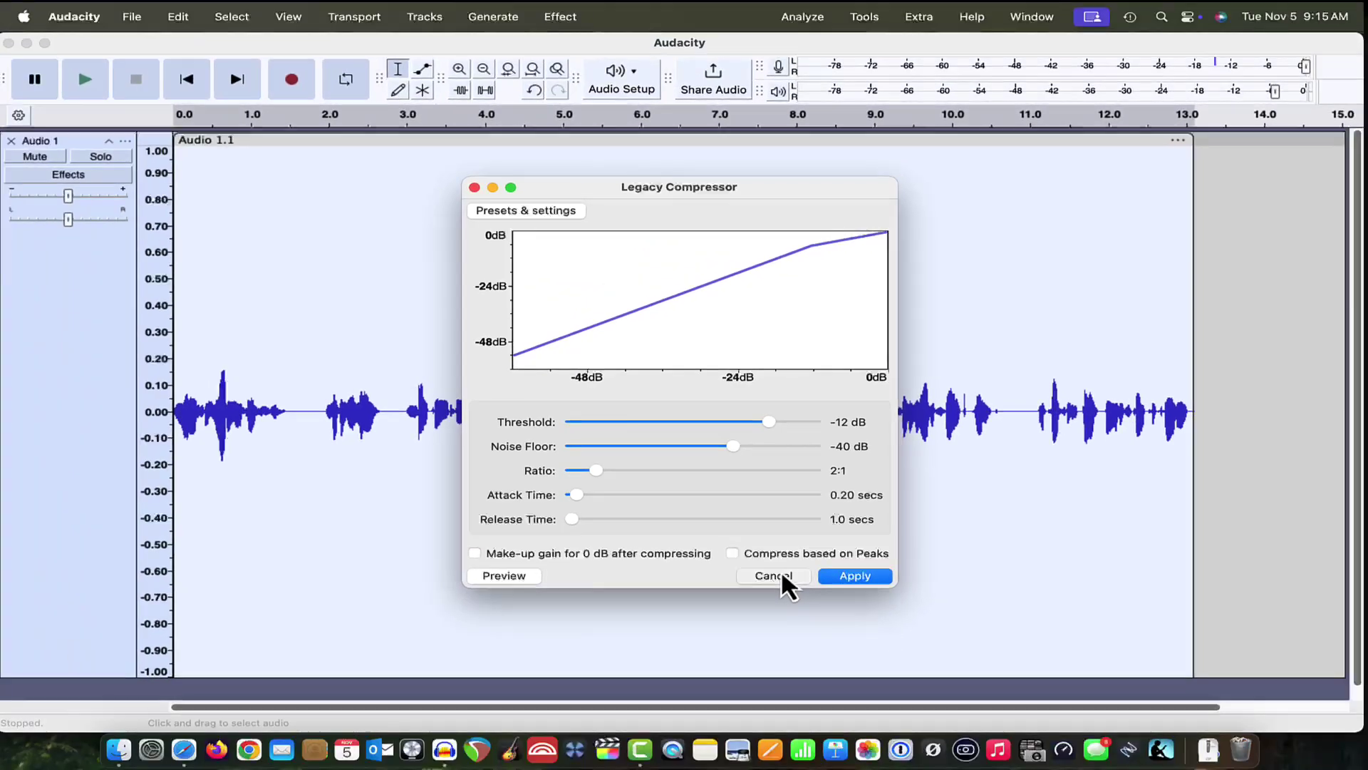
{"action": "left_click", "coordinate": [782, 578]}
Review the Legacy Limiter's Soft Limit at −3 dB, then cancel it unapplied
{"action": "left_click", "coordinate": [561, 16]}
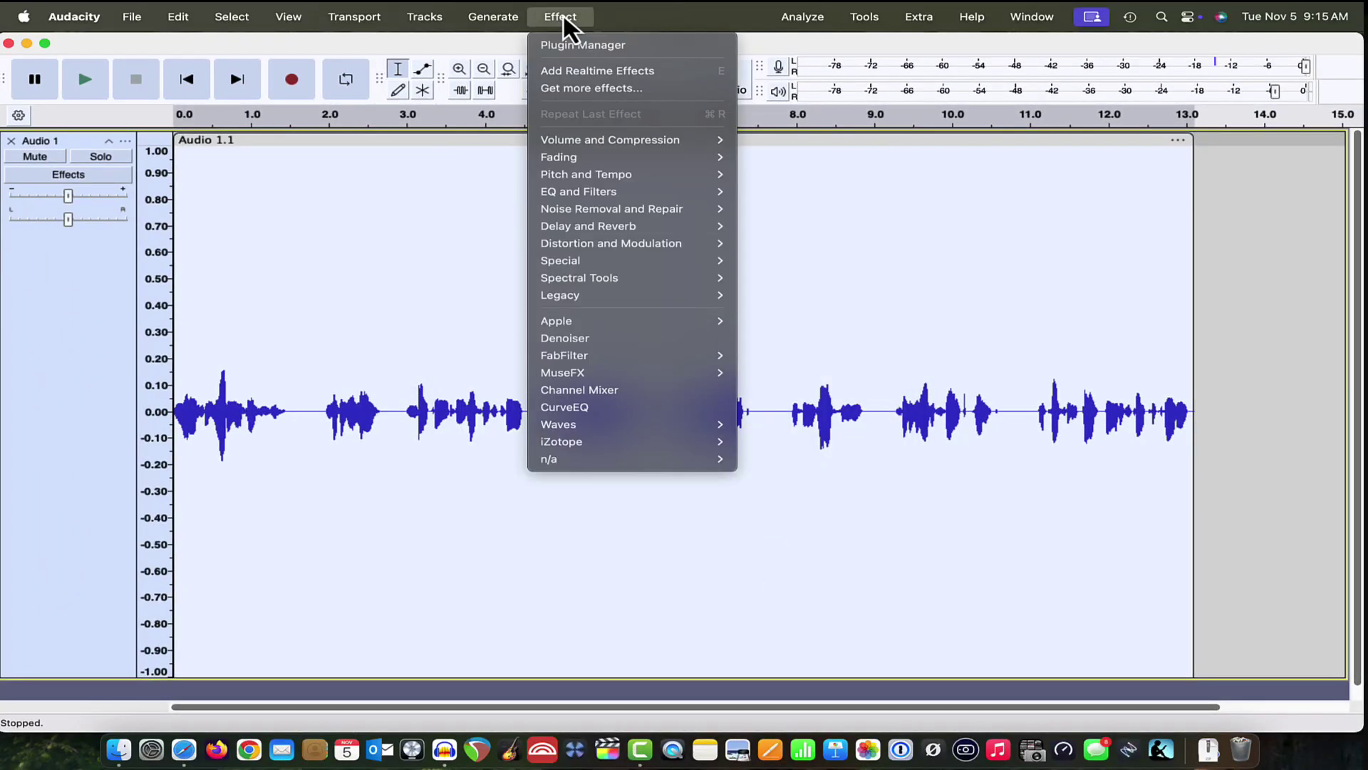
{"action": "left_click", "coordinate": [563, 18]}
{"action": "left_click", "coordinate": [563, 18]}
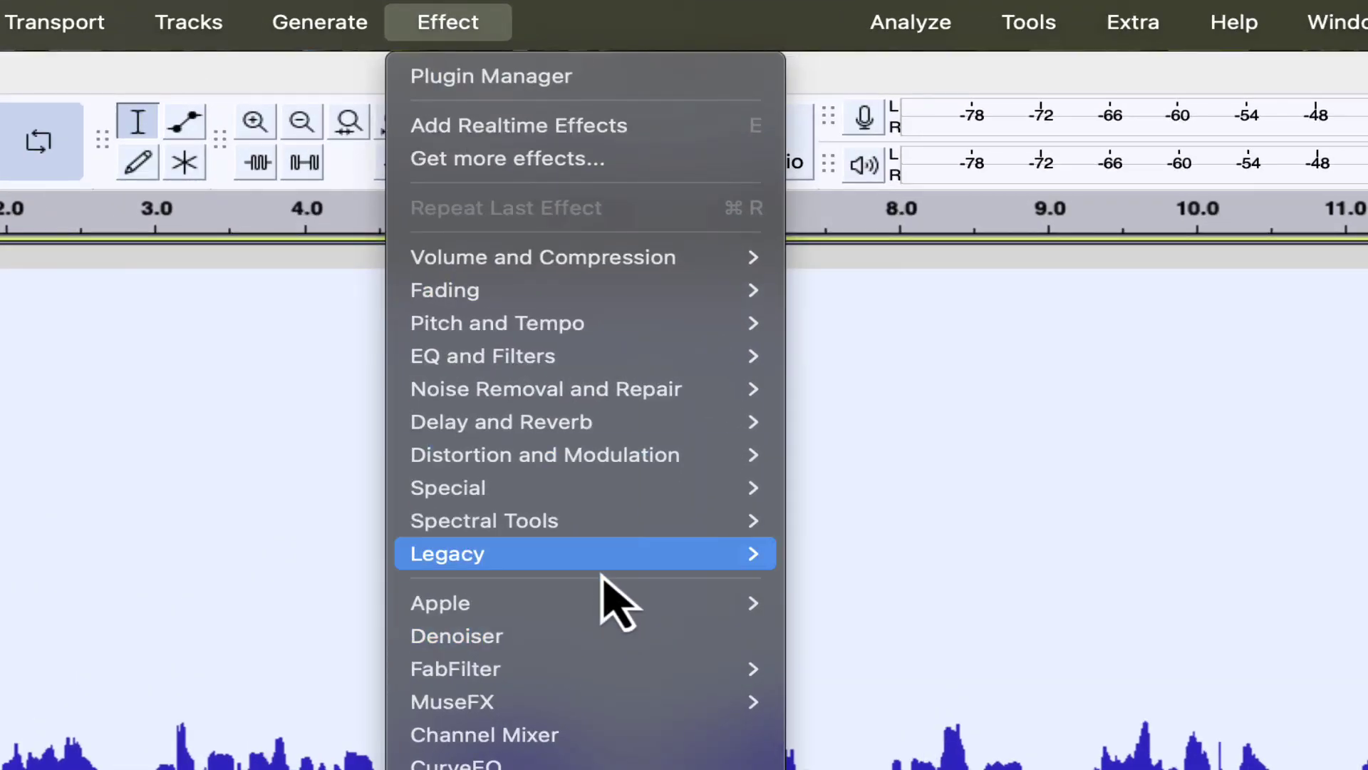
{"action": "mouse_move", "coordinate": [611, 571]}
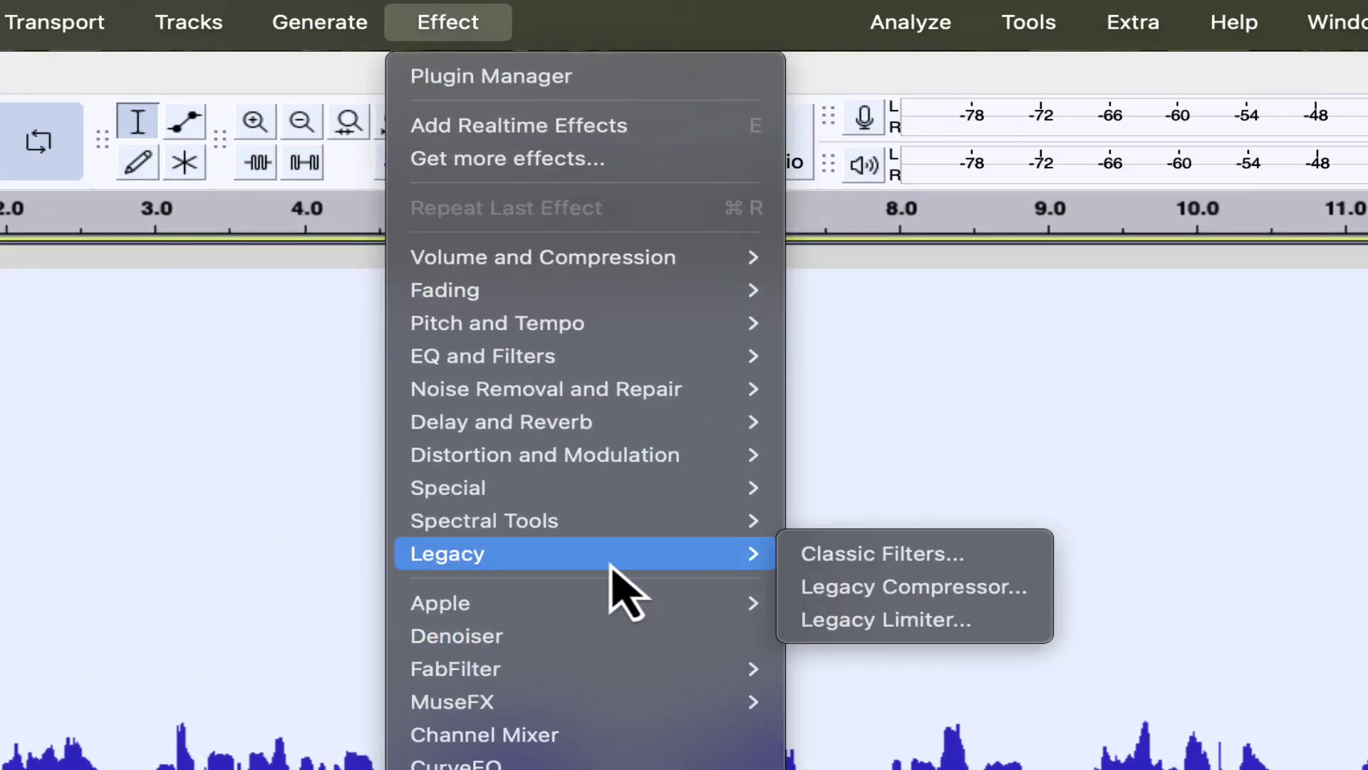
{"action": "left_click", "coordinate": [852, 620]}
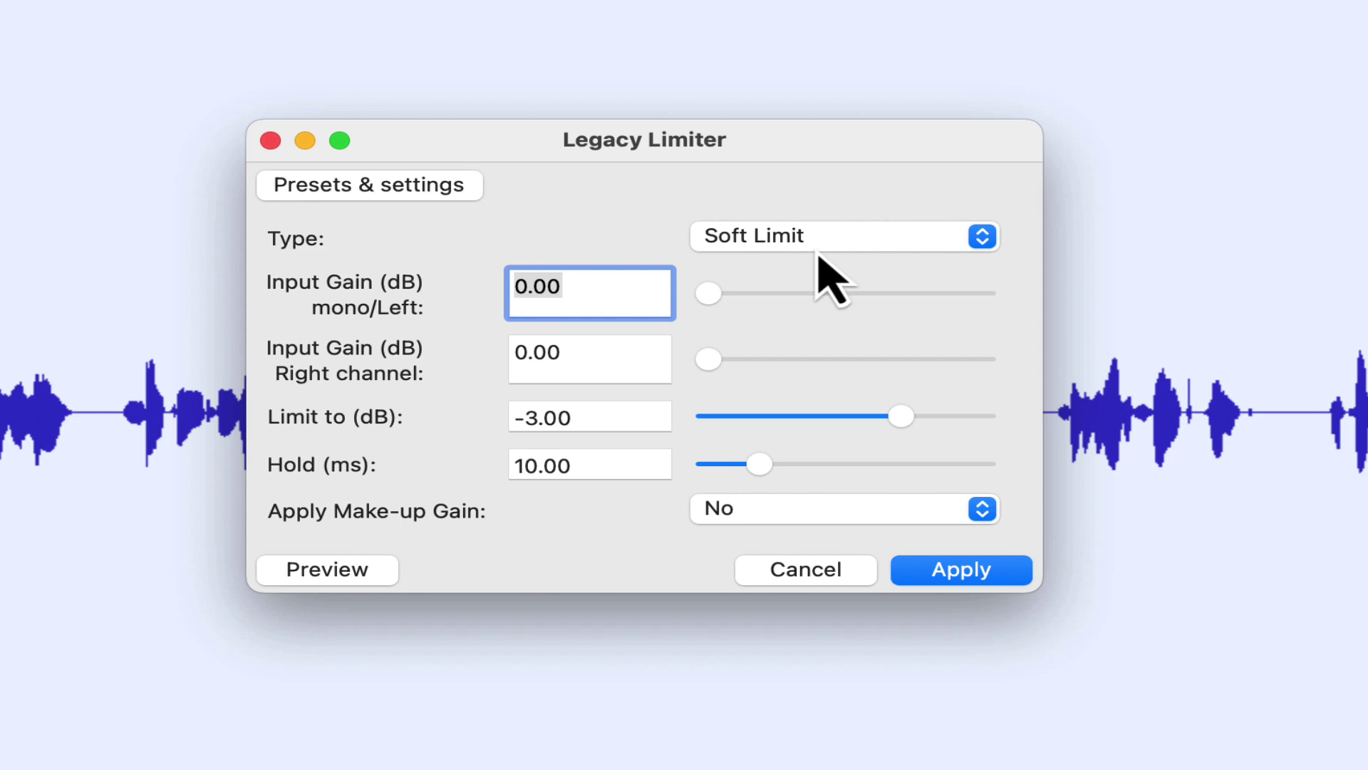
{"action": "left_click", "coordinate": [819, 567]}
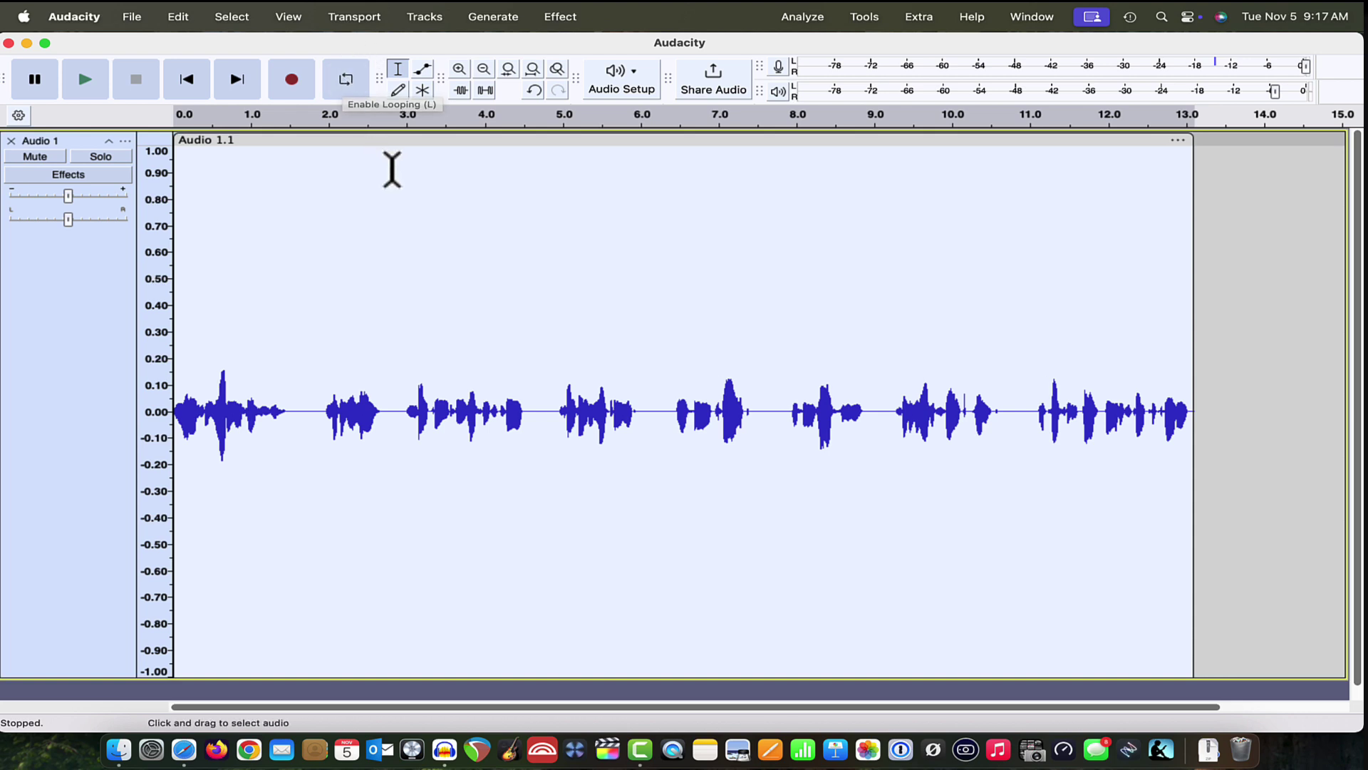
Loop roughly 2.8–7.1 seconds of speech and play it looping from 5 seconds, then stop
{"action": "left_click_drag", "start_coordinate": [391, 168], "coordinate": [730, 171]}
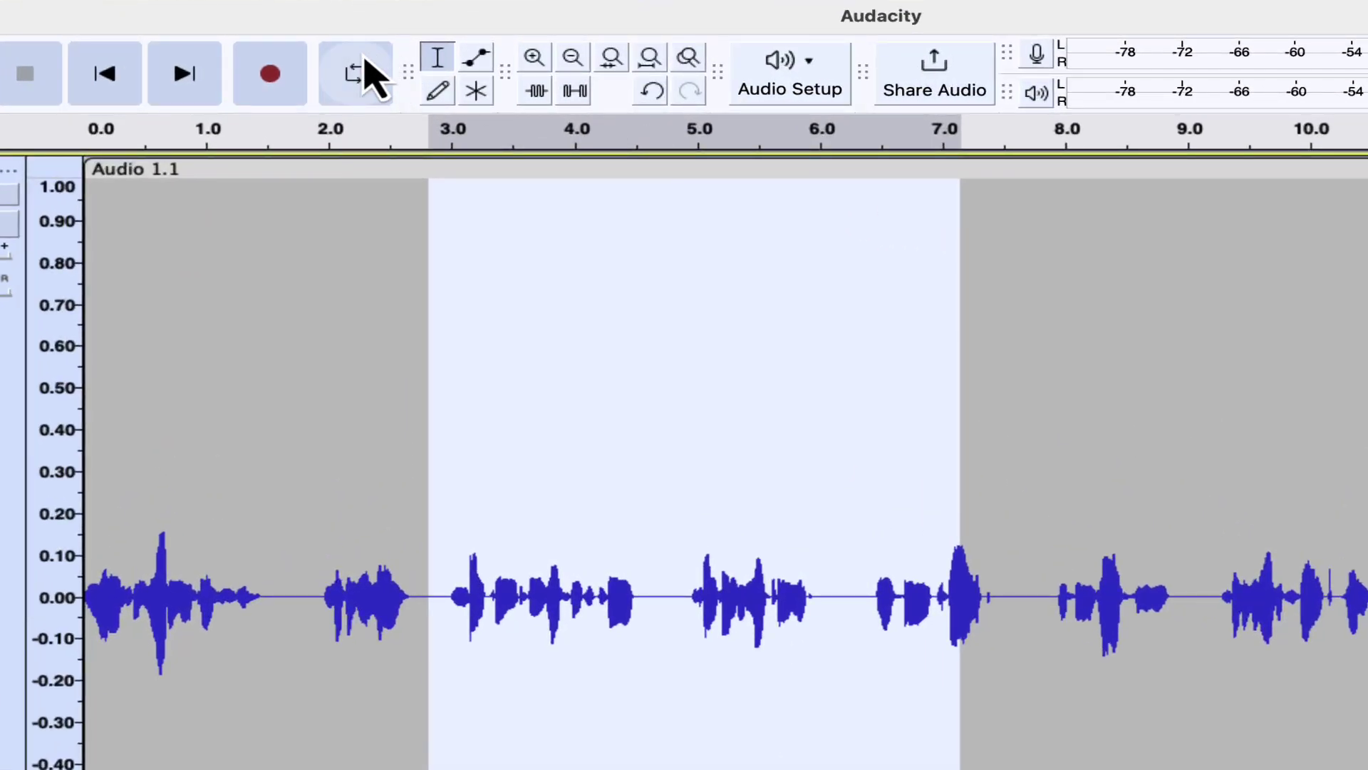
{"action": "left_click", "coordinate": [366, 69]}
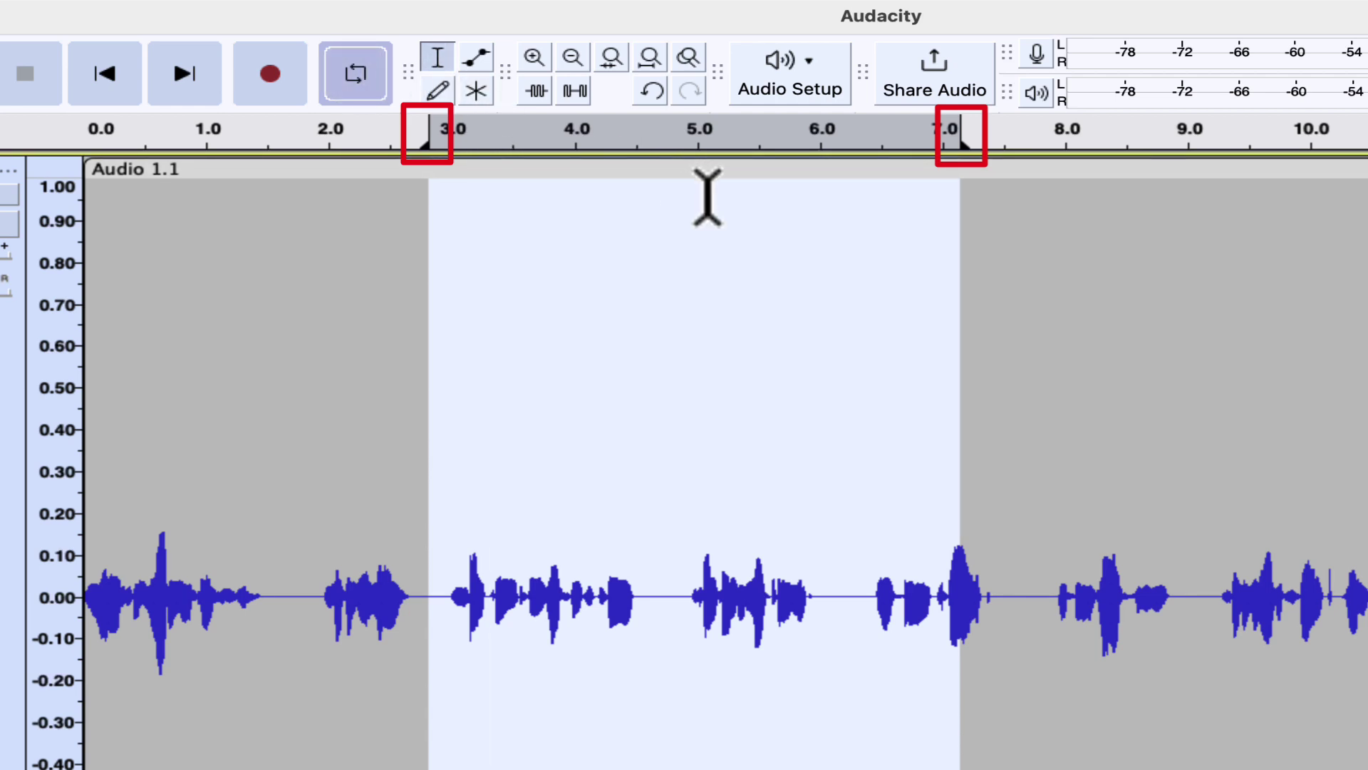
{"action": "left_click", "coordinate": [708, 198]}
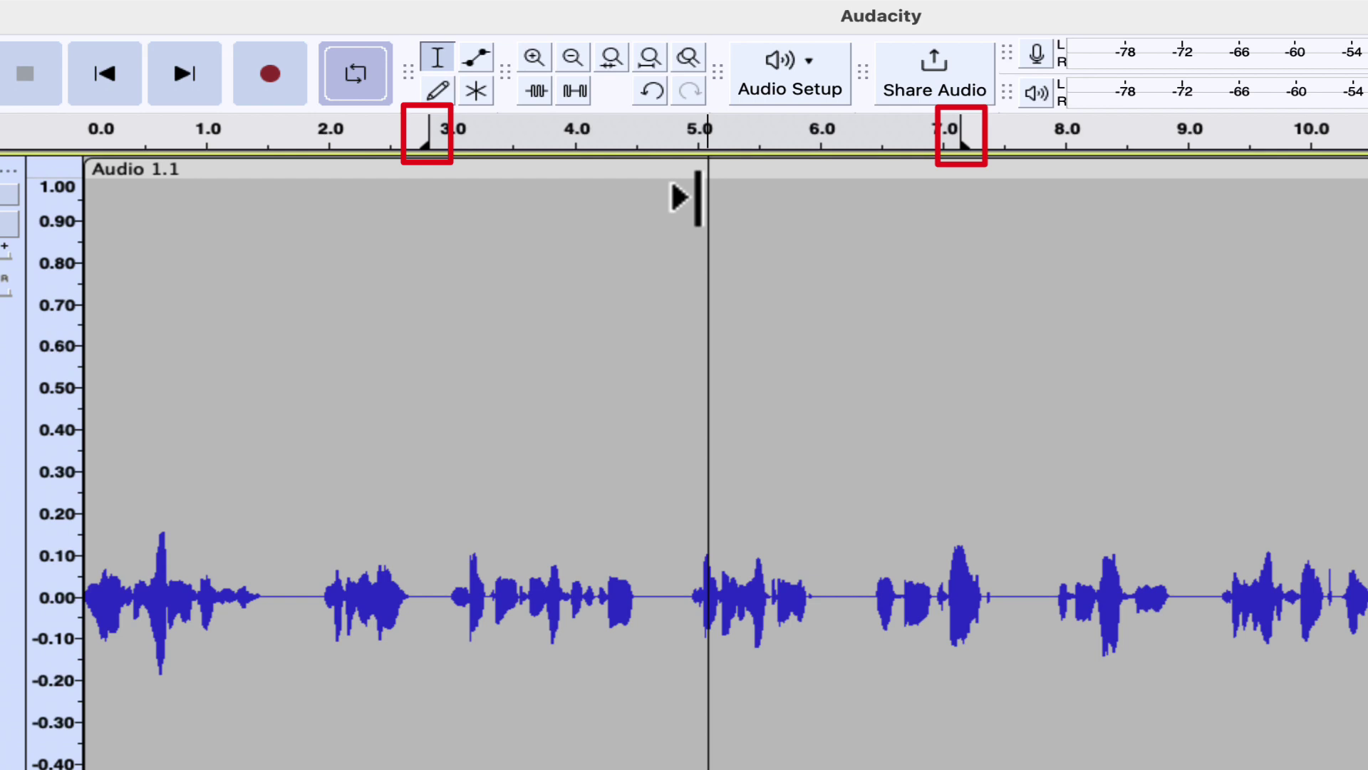
{"action": "key", "text": "space"}
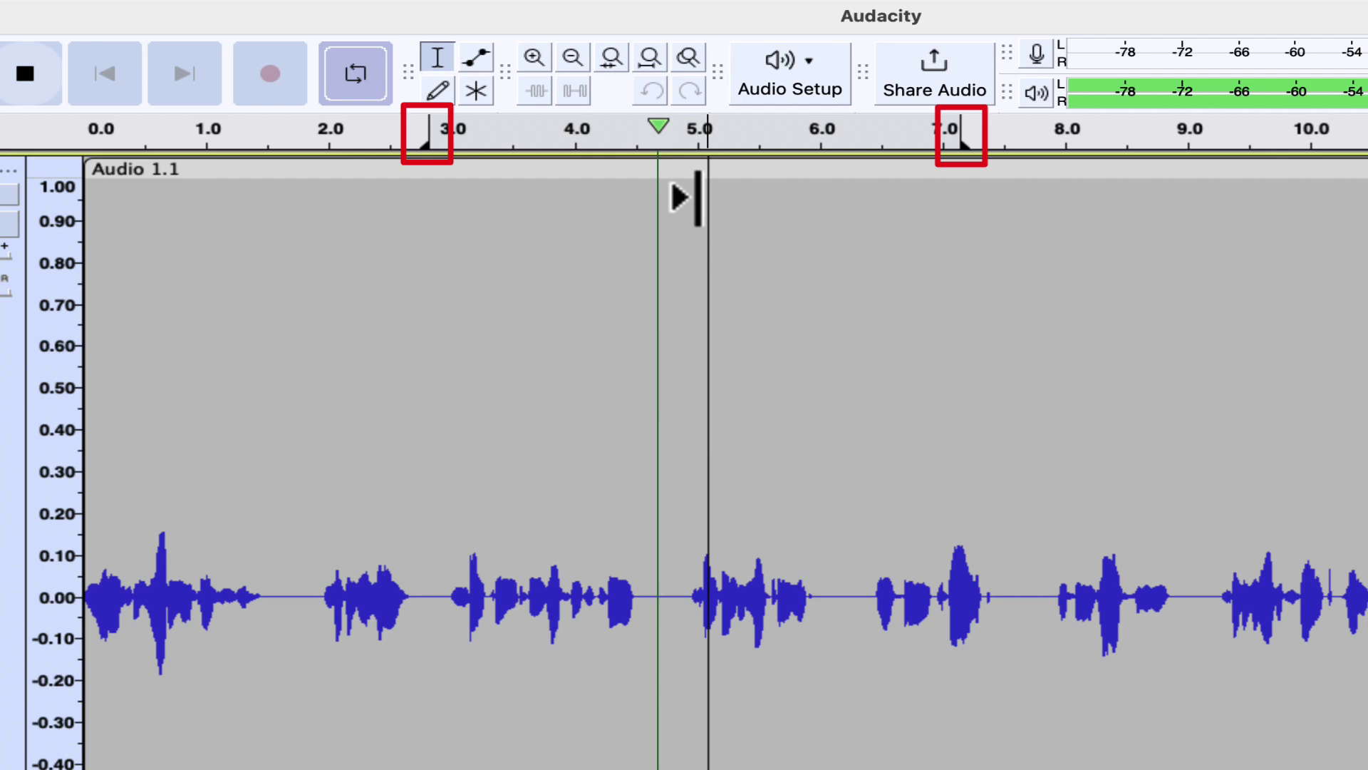
{"action": "key", "text": "space"}
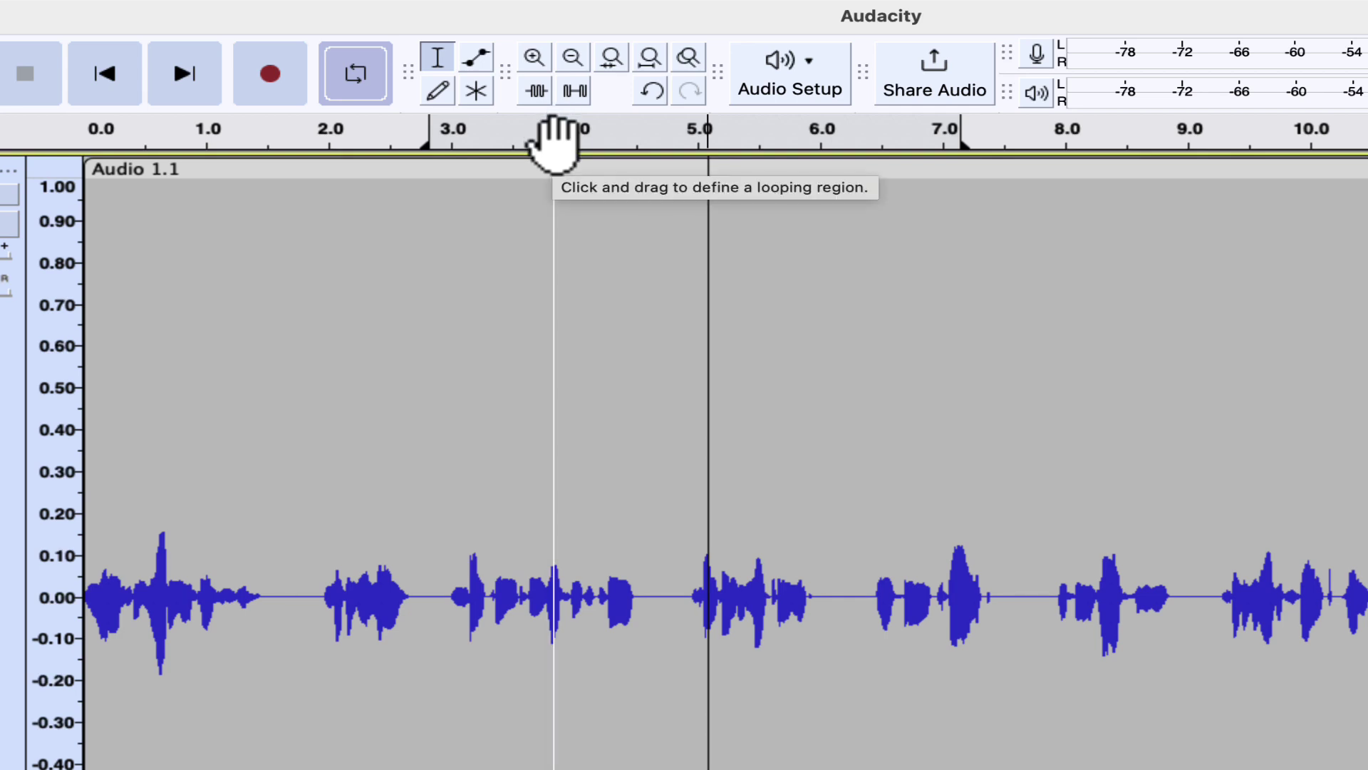
Choose Clear Loop from the timeline ruler's context menu
{"action": "right_click", "coordinate": [533, 141]}
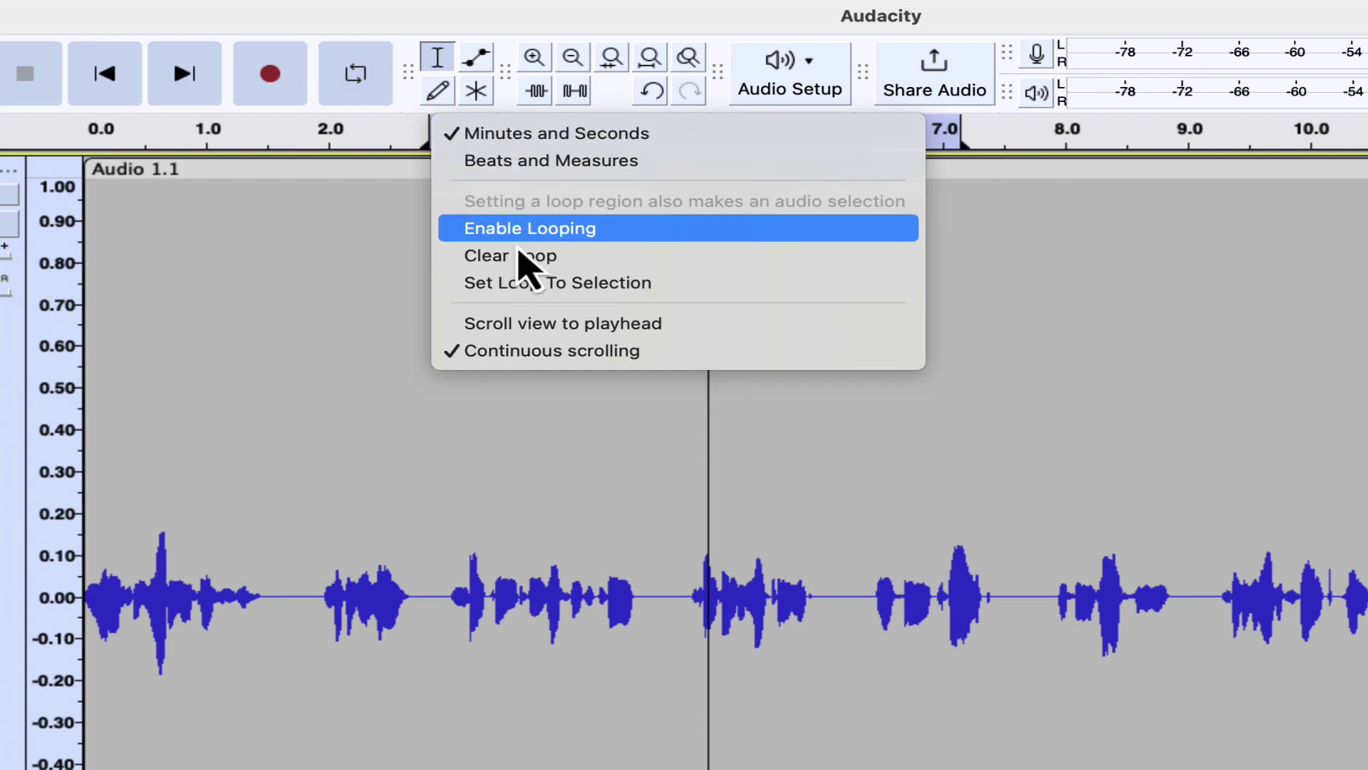
{"action": "left_click", "coordinate": [528, 271]}
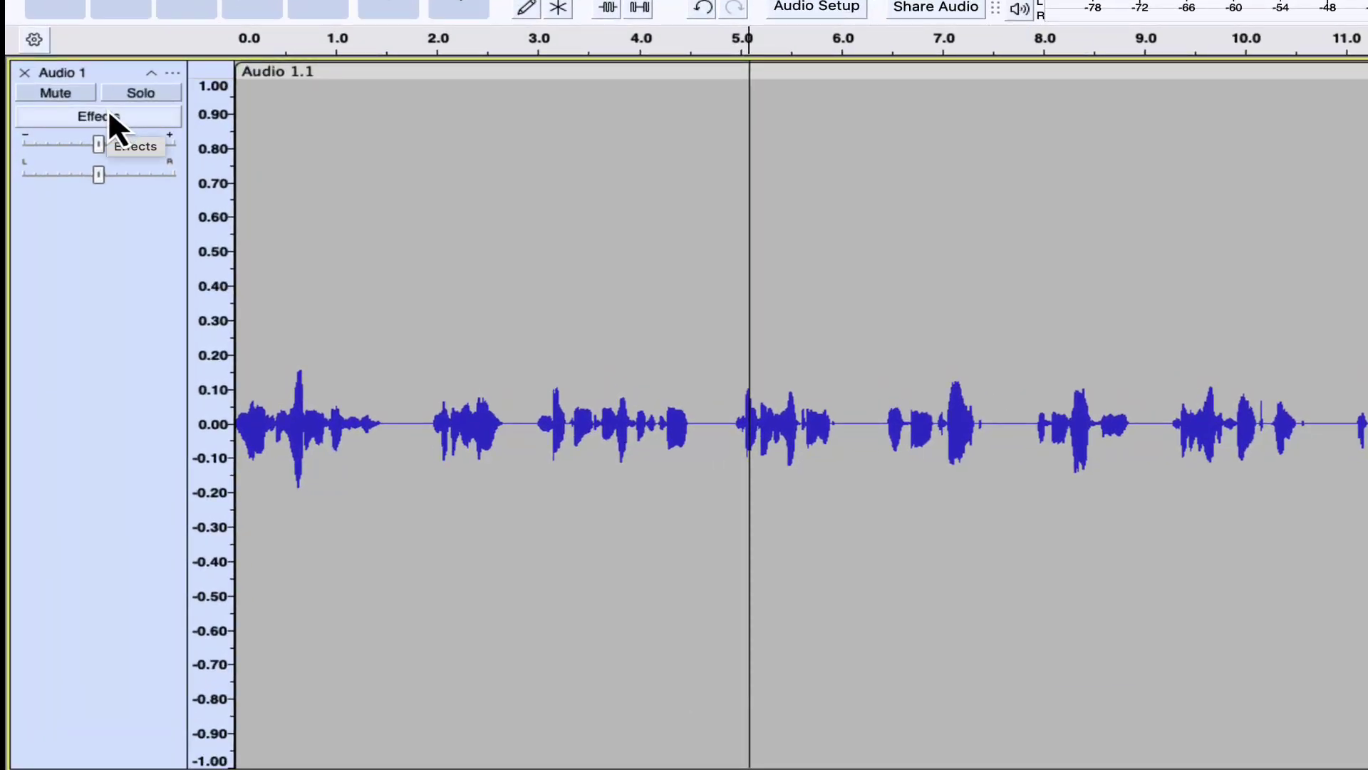
Show the still-empty Realtime Effects panel for Audio 1 via its Effects button
{"action": "left_click", "coordinate": [109, 115]}
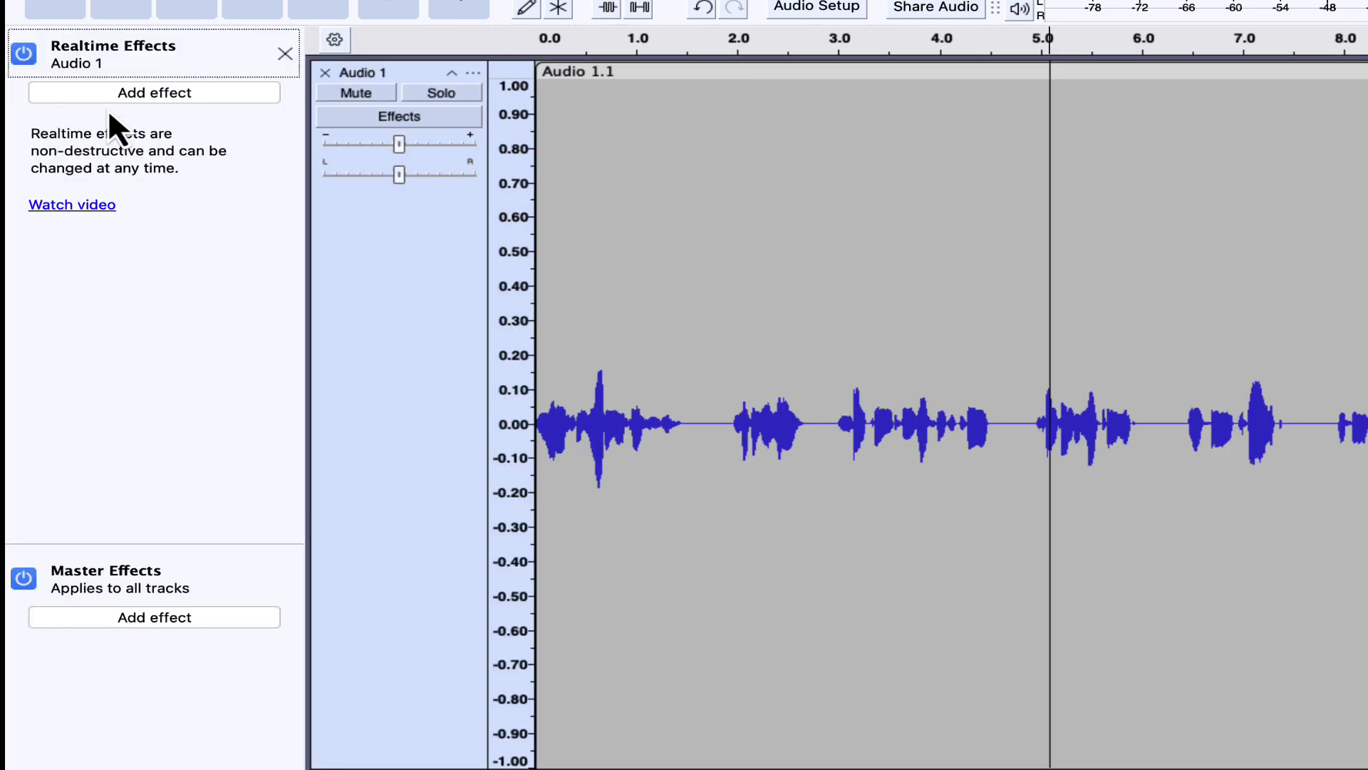